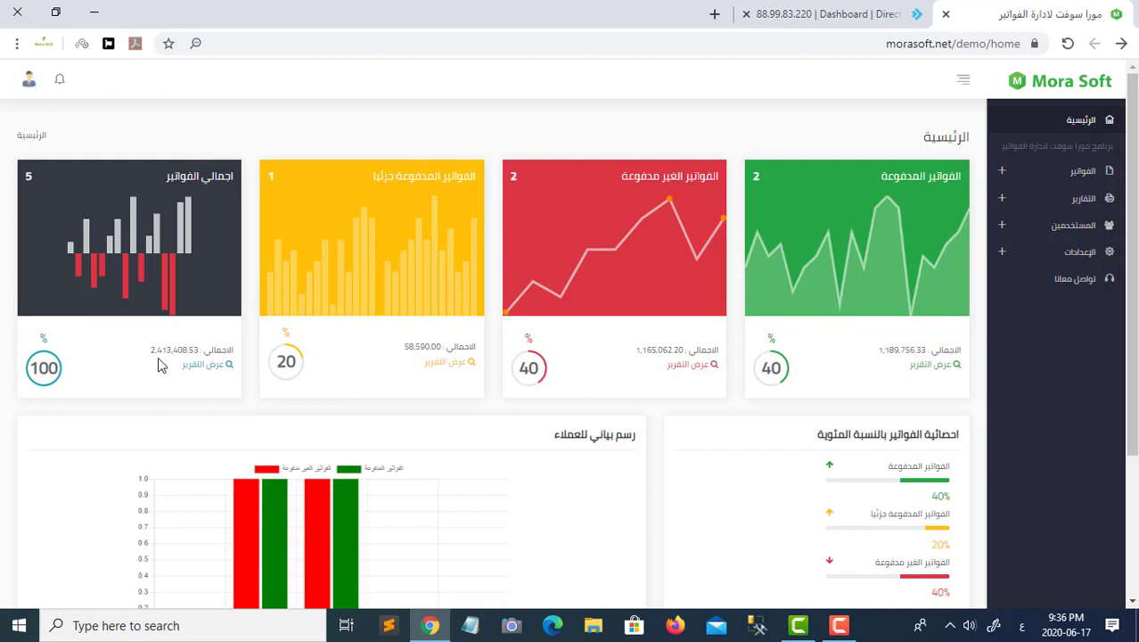
- Open the قائمة الفواتير list showing all 5 invoices, totalling 2,413,408
scroll(158, 357, down, 2)
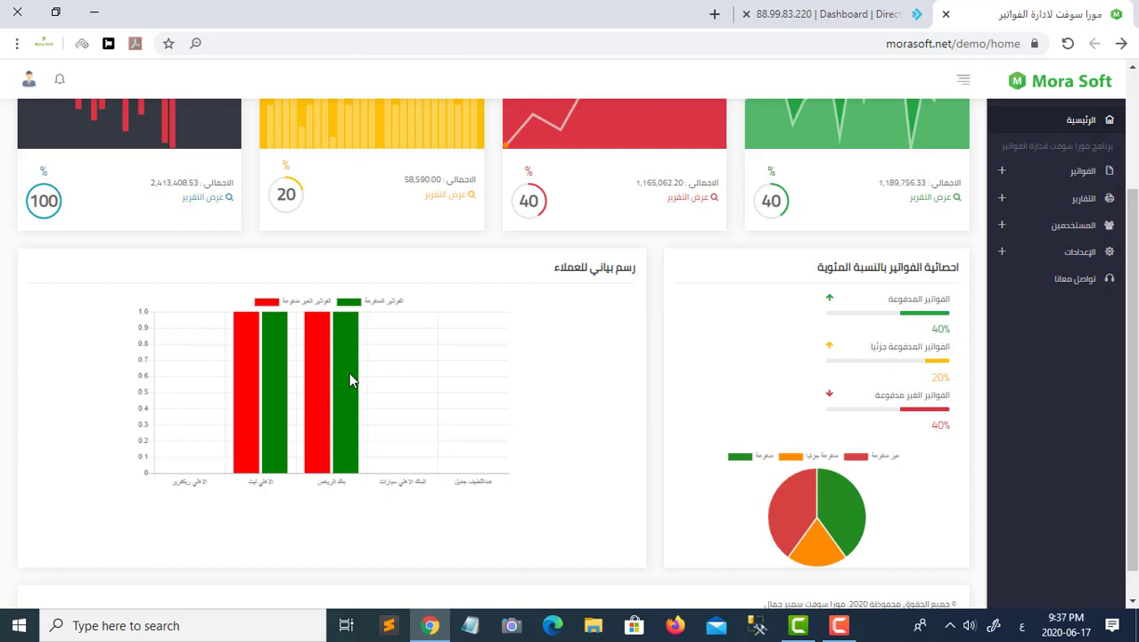
click(1005, 174)
click(1062, 203)
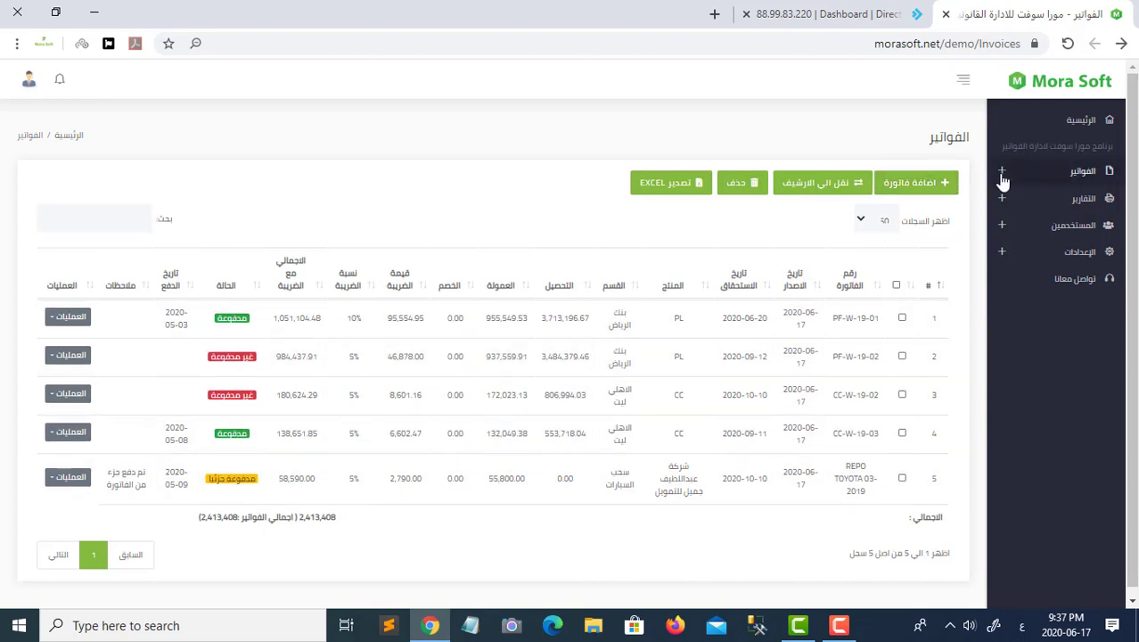
- Go to the paid-invoices list (الفواتير المدفوعة) and open invoice PF-W-19-01's details
click(1003, 174)
click(1031, 222)
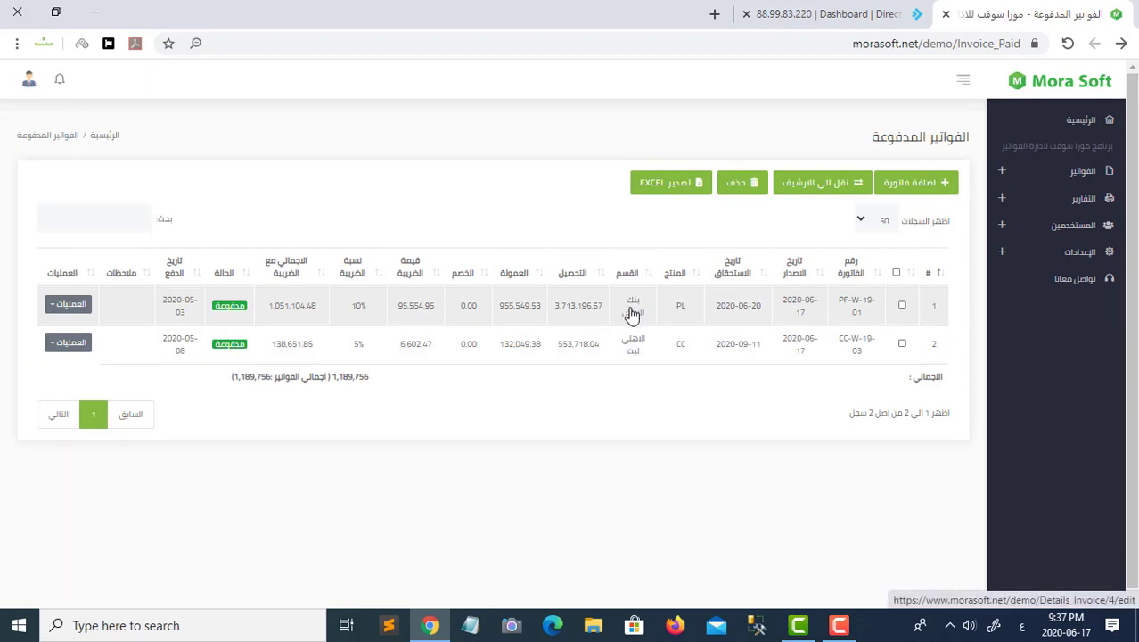
click(630, 312)
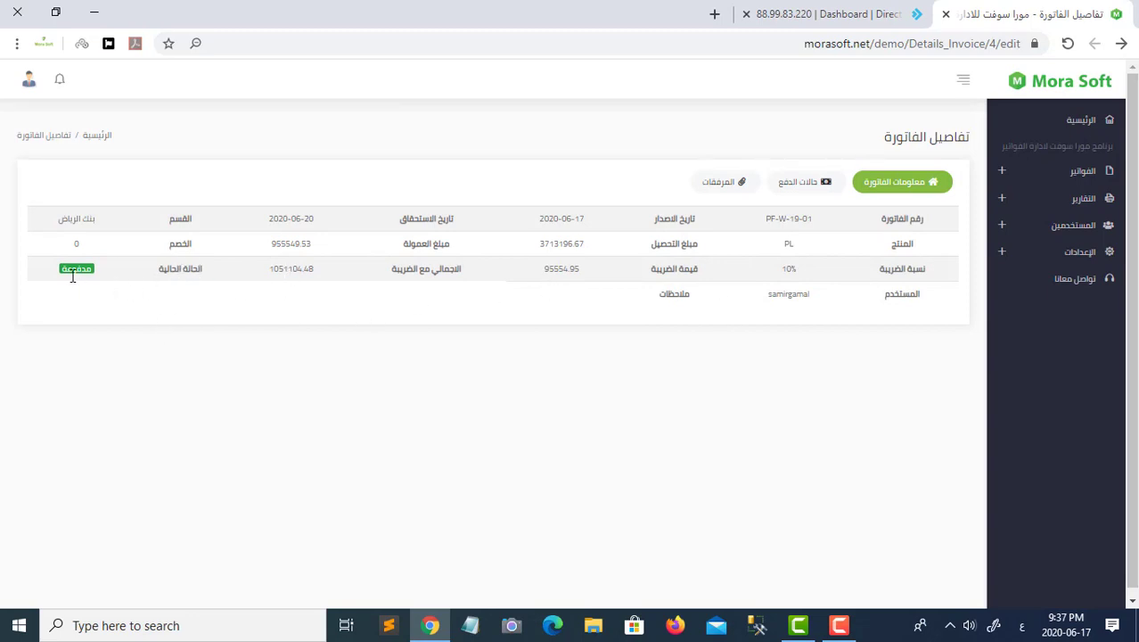
click(811, 188)
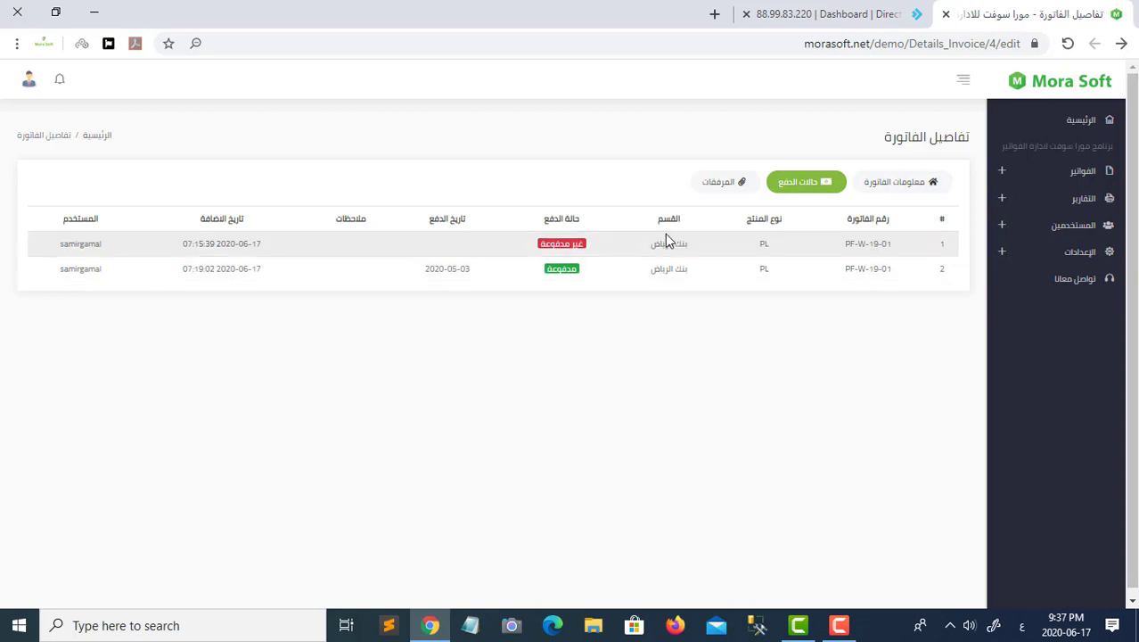
click(724, 183)
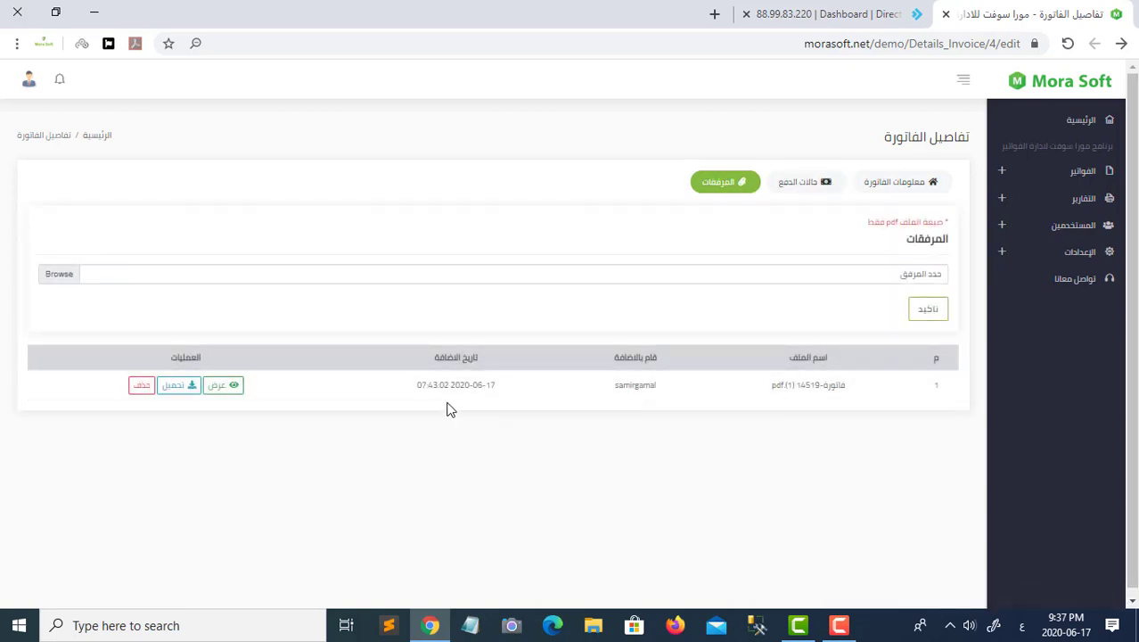
click(221, 392)
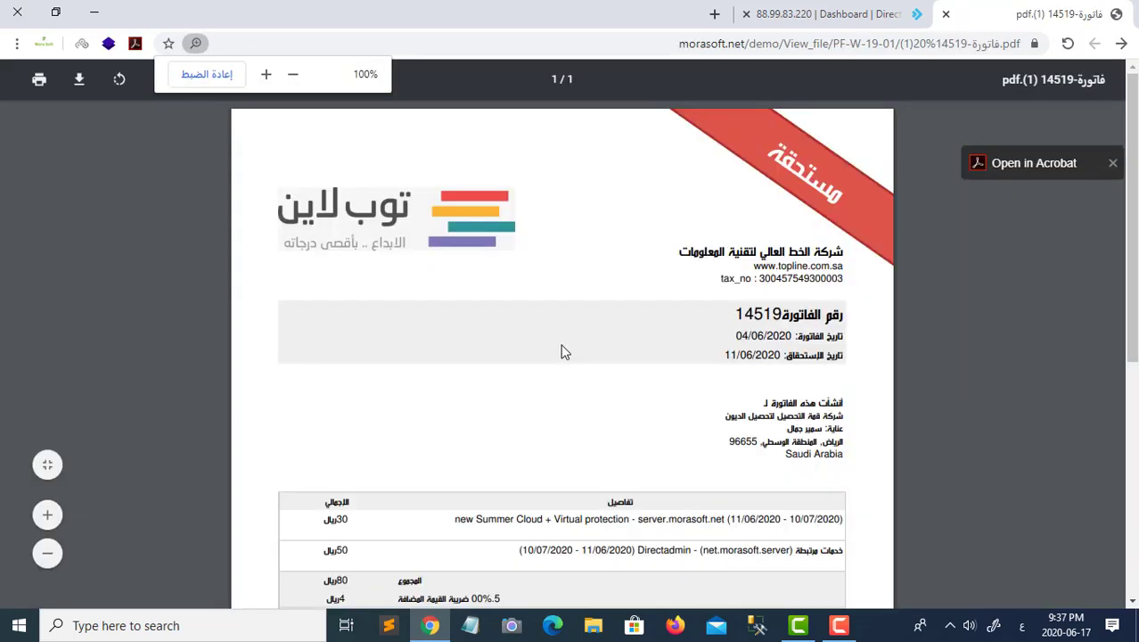
scroll(561, 348, down, 5)
scroll(562, 374, up, 5)
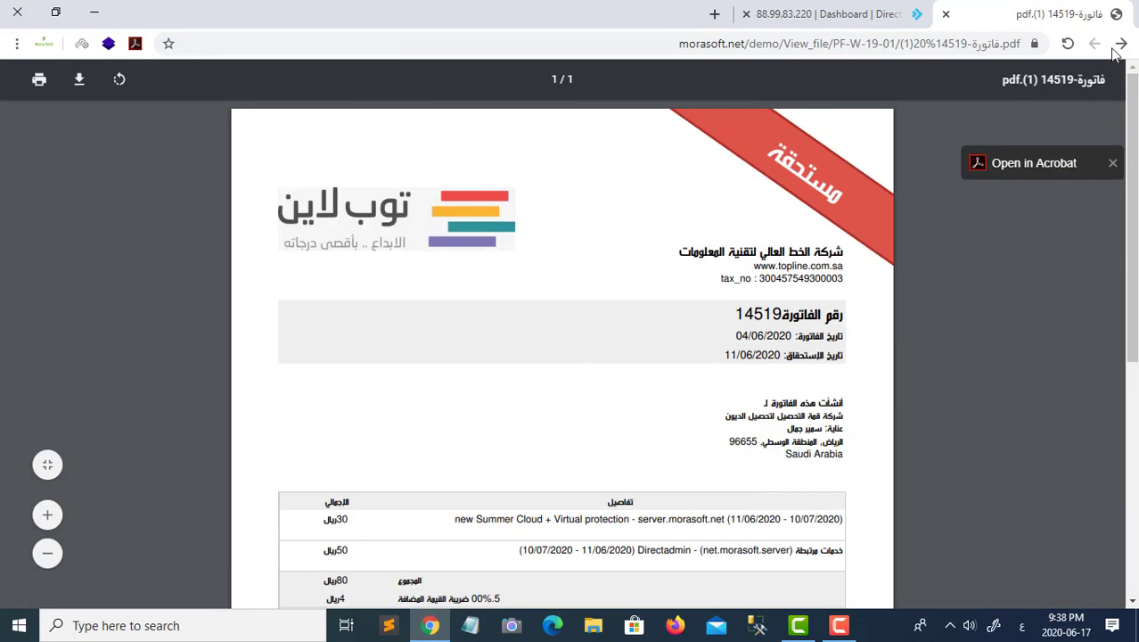
click(1119, 44)
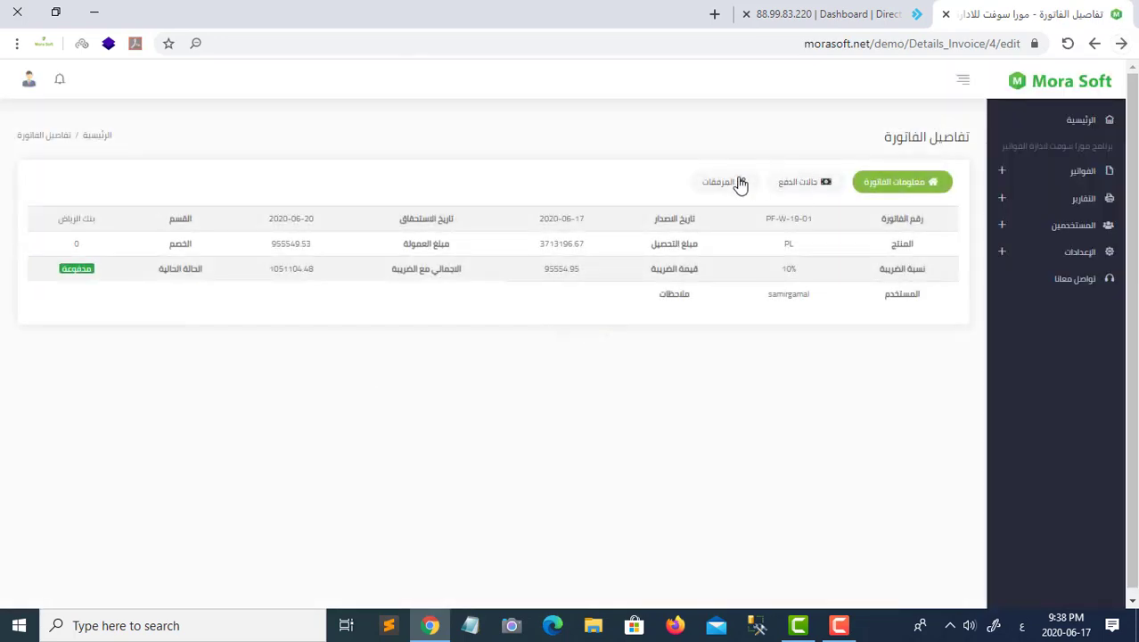
- Download PF-W-19-01's attached PDF, then view the empty invoice archive (ارشيف الفواتير)
click(739, 182)
click(194, 392)
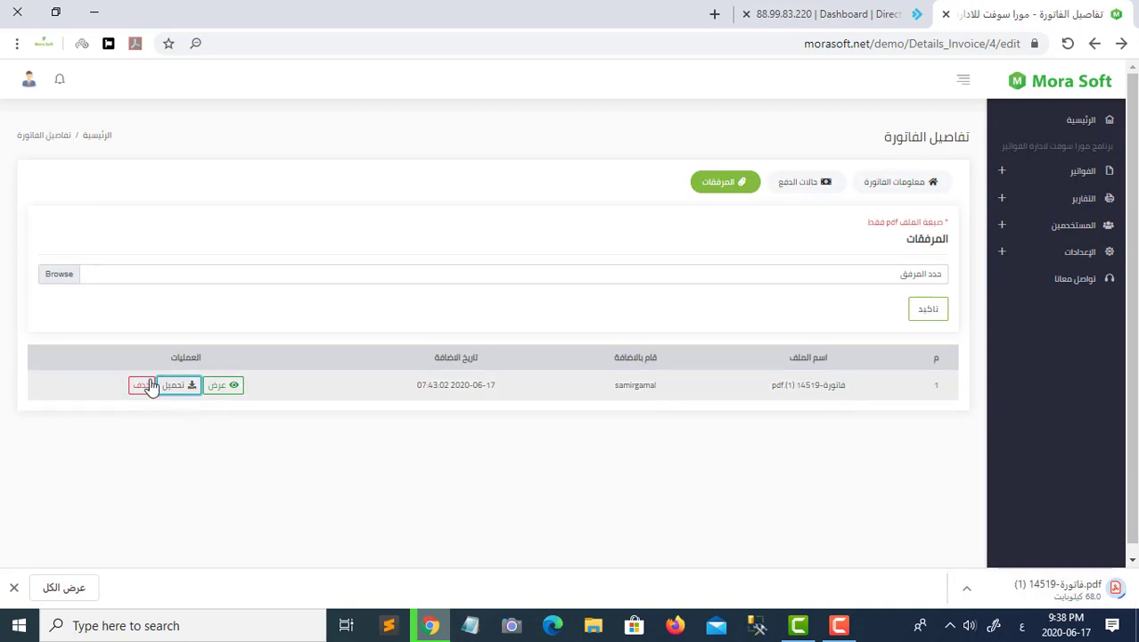
click(15, 587)
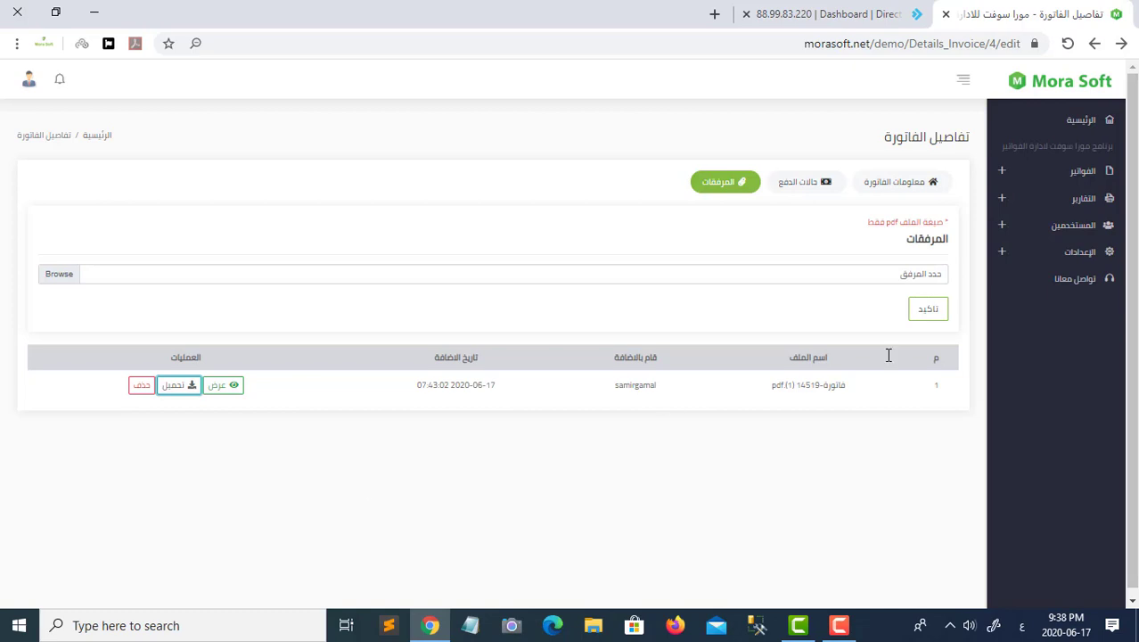
click(1006, 172)
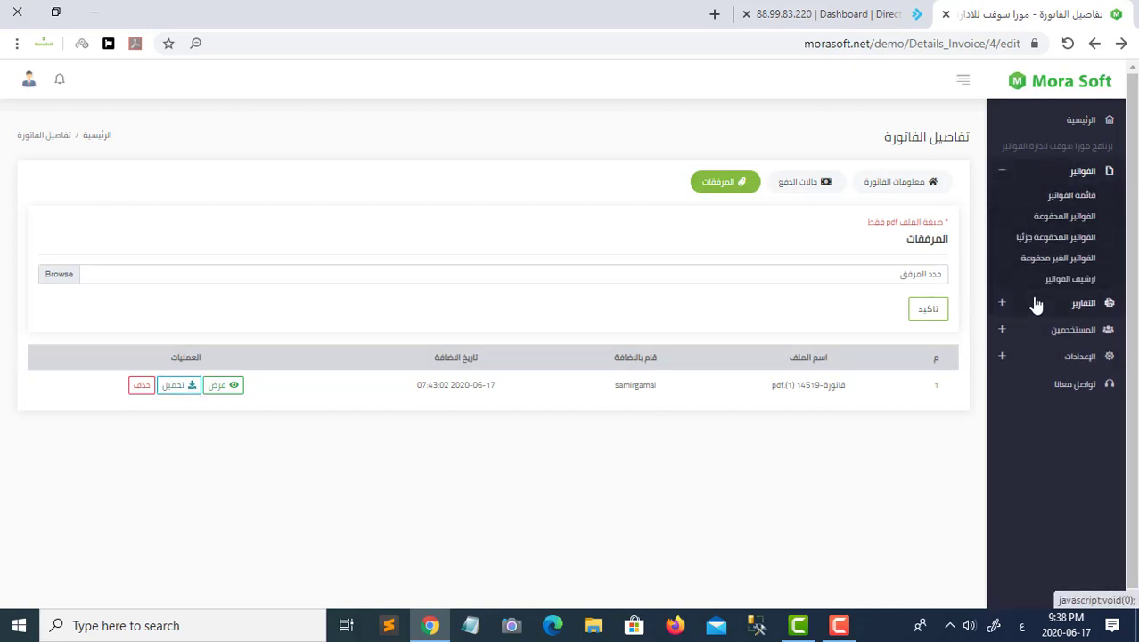
click(1053, 287)
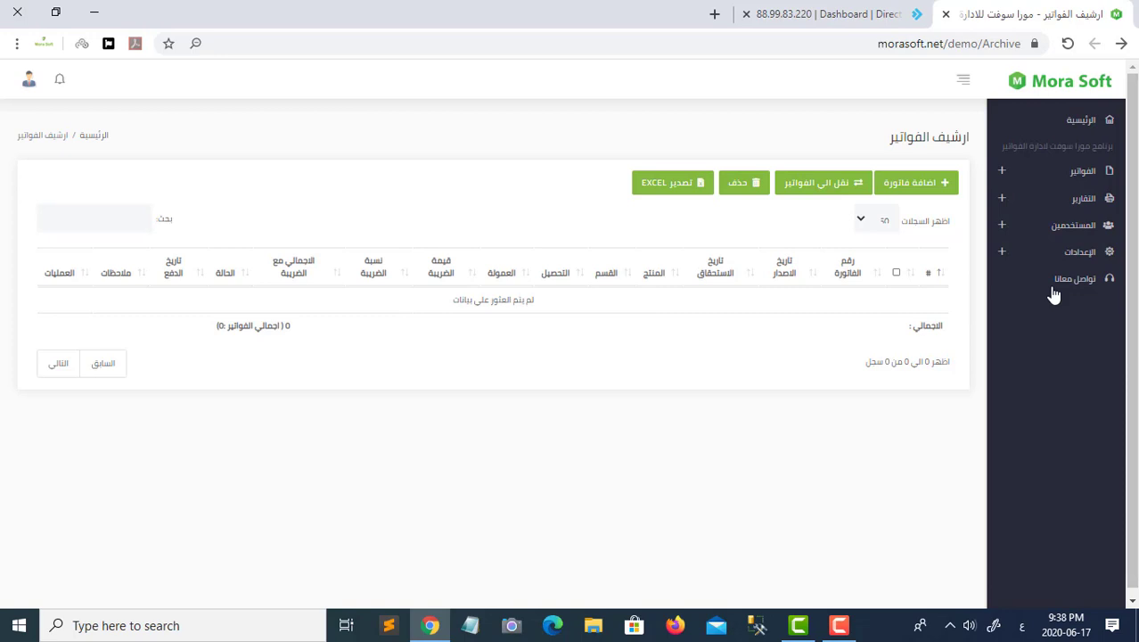
- In the invoice list, tick invoices PF-W-19-01, PF-W-19-02 and CC-W-19-02
click(1007, 173)
click(1070, 198)
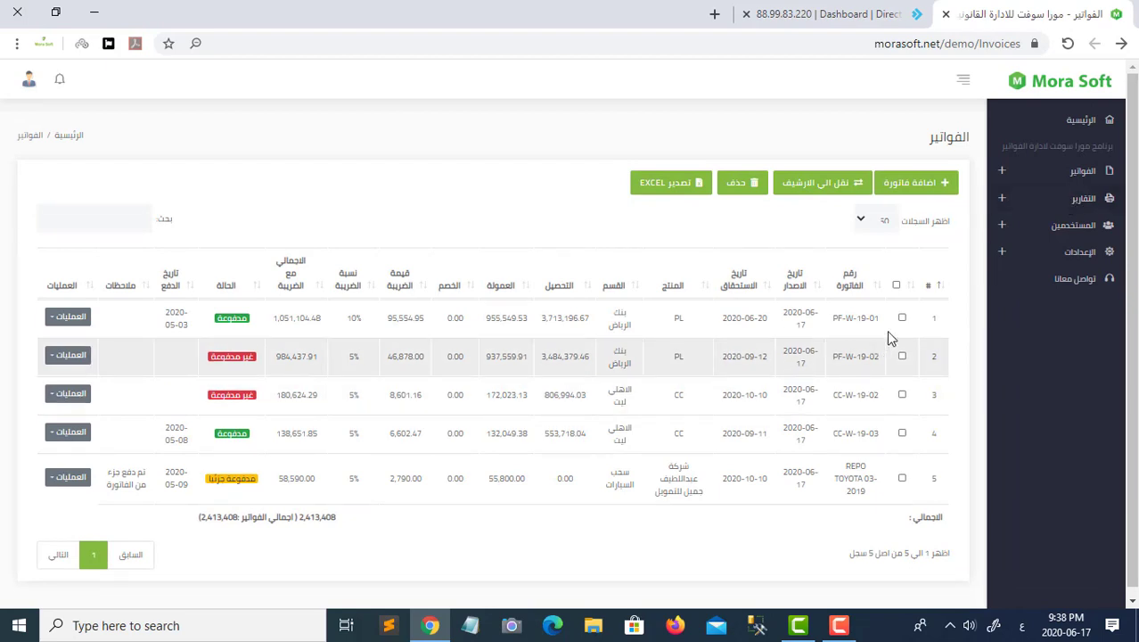
click(901, 319)
click(902, 357)
click(902, 395)
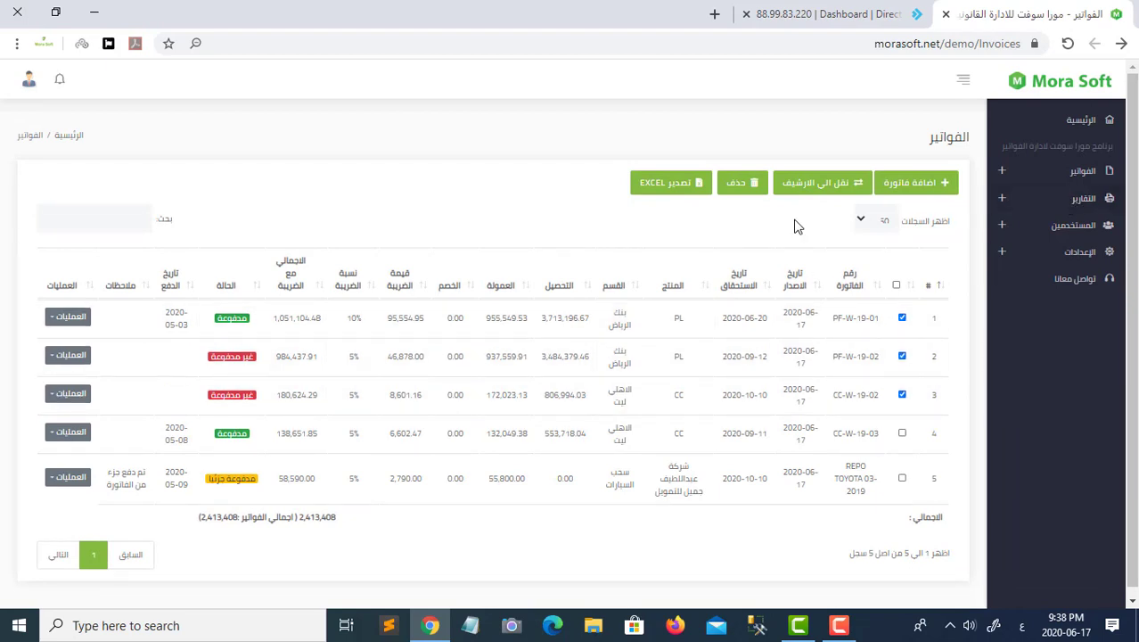
- Open the invoices report (تقرير الفواتير) from the reports section
click(1057, 175)
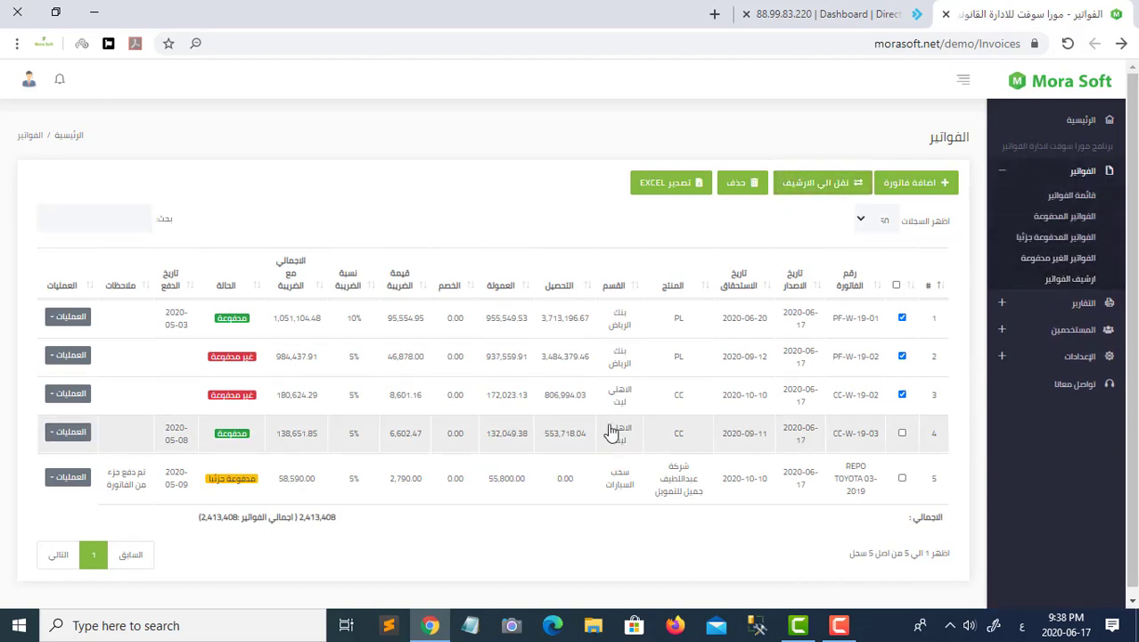
click(1061, 303)
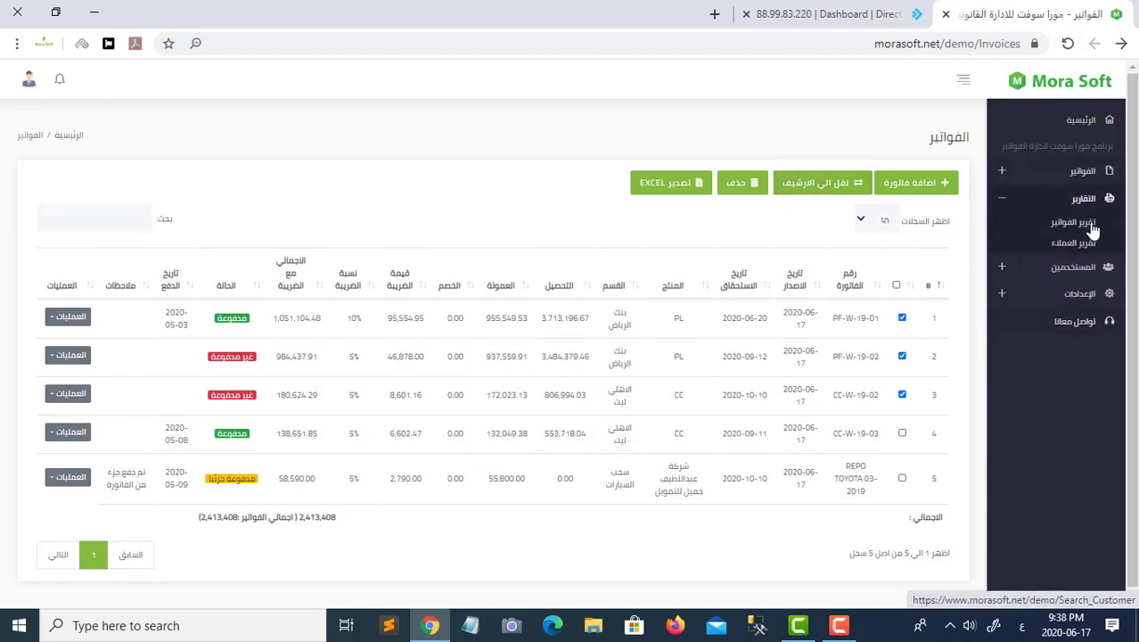
click(1068, 230)
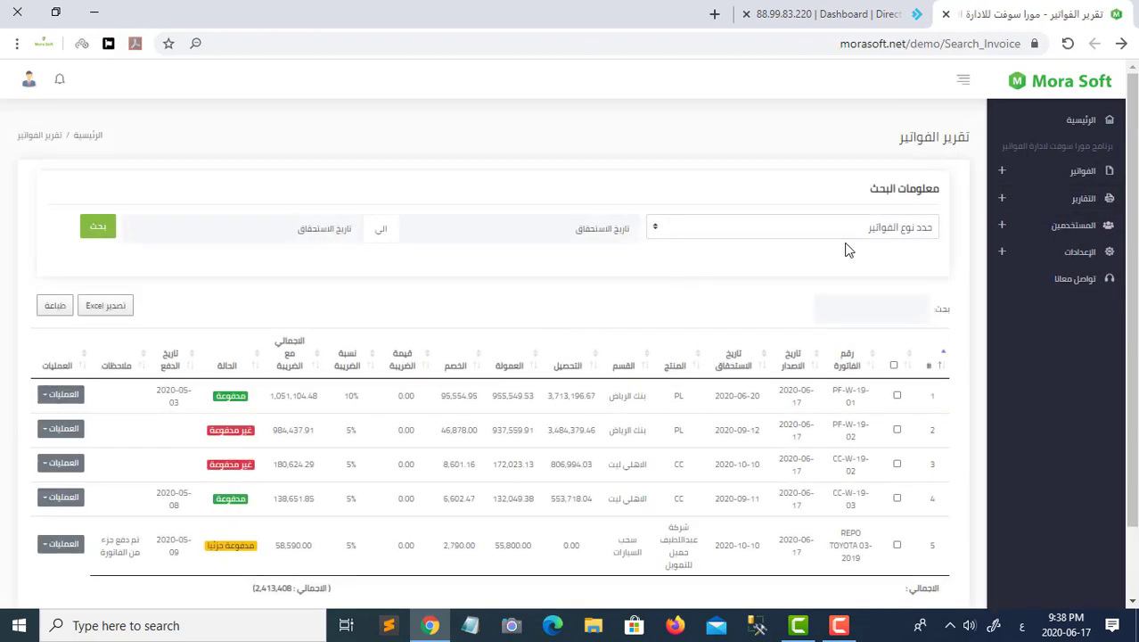
- Set the invoice report's type filter to الكل, then move on to the customers report
click(847, 227)
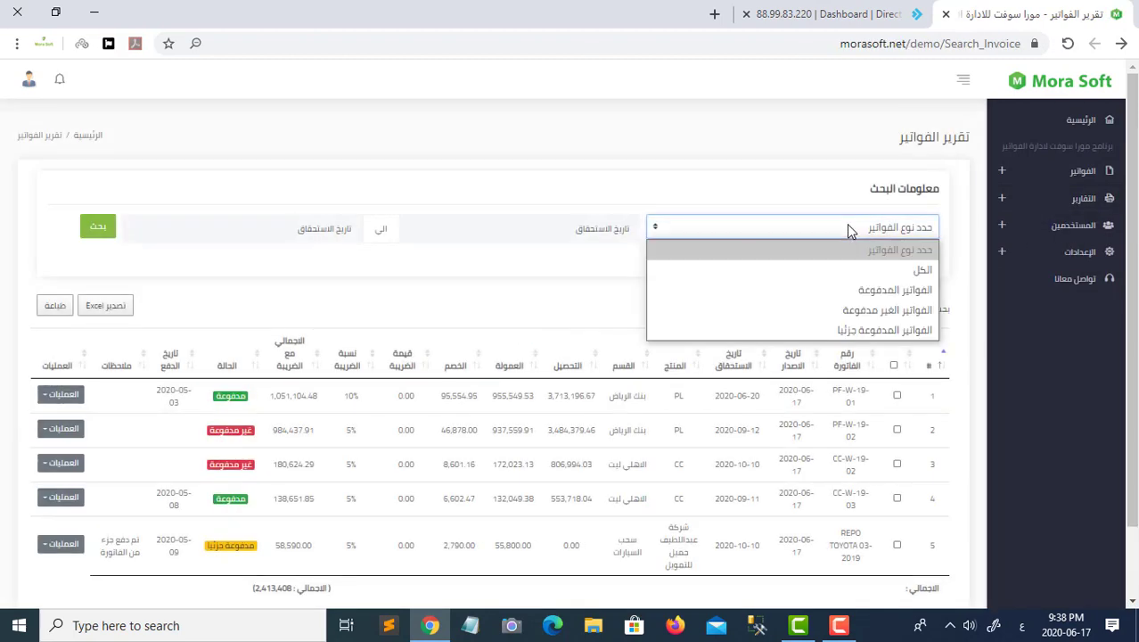
click(895, 270)
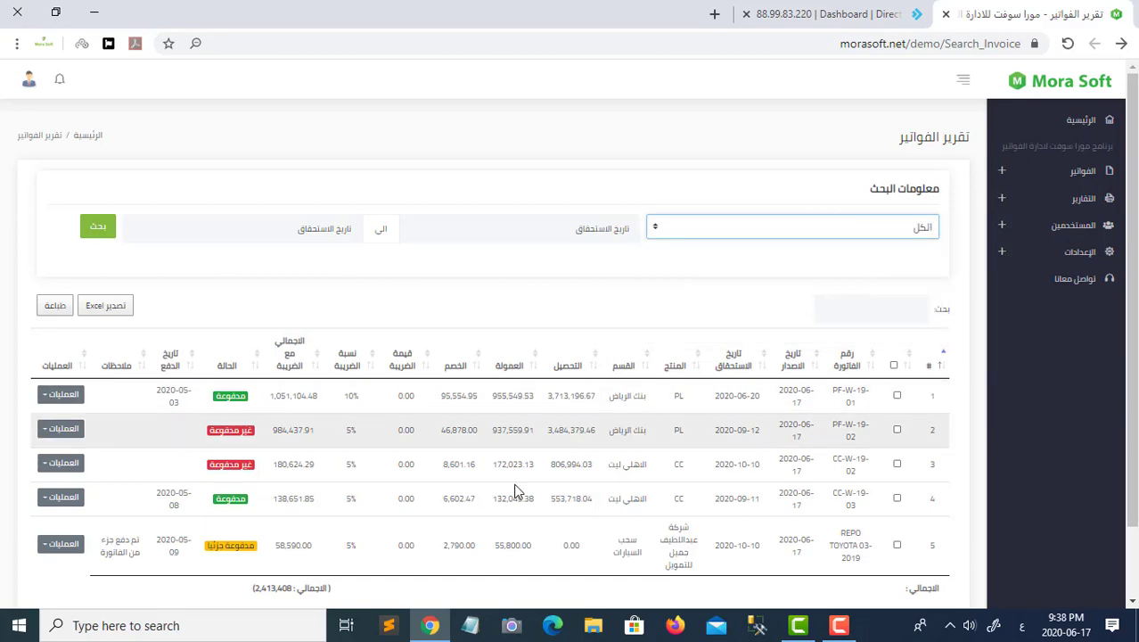
scroll(378, 430, down, 2)
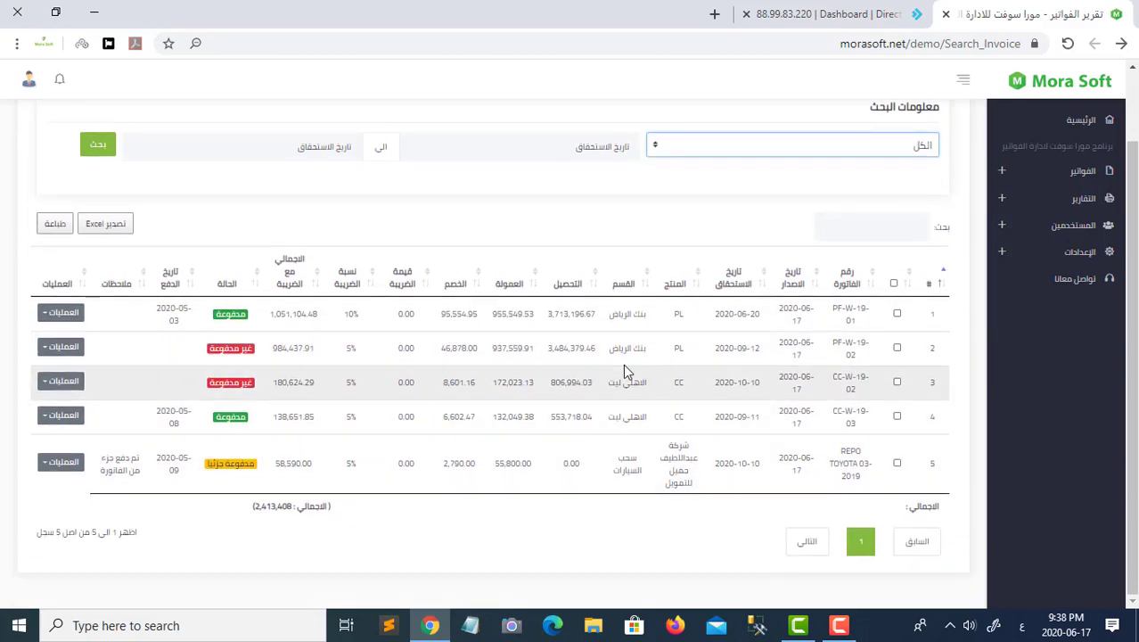
click(588, 147)
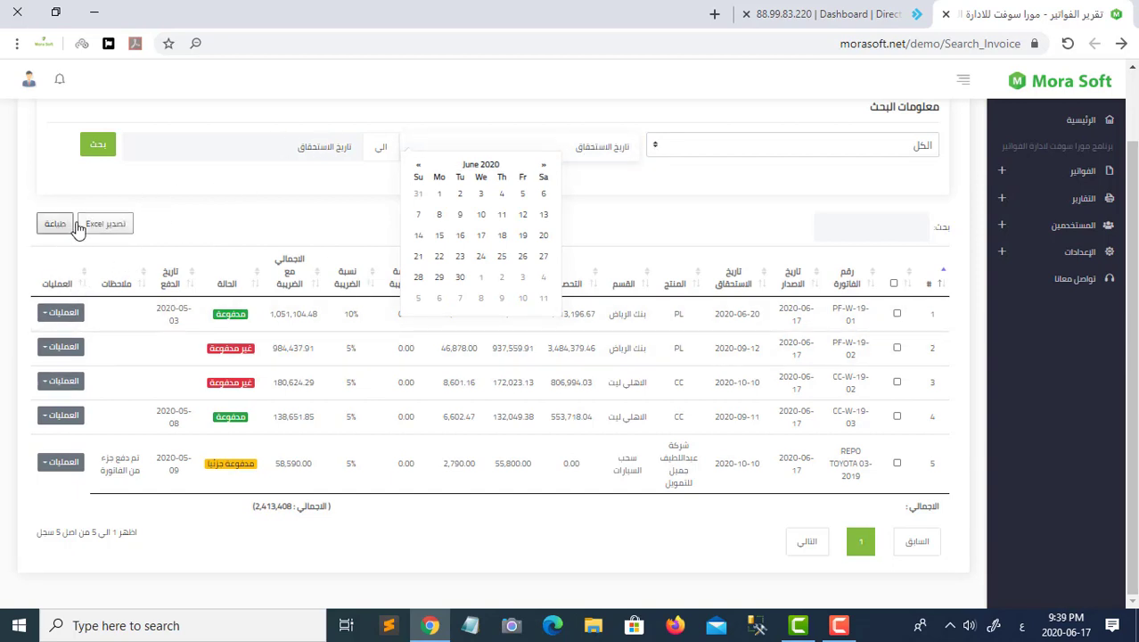
click(1057, 199)
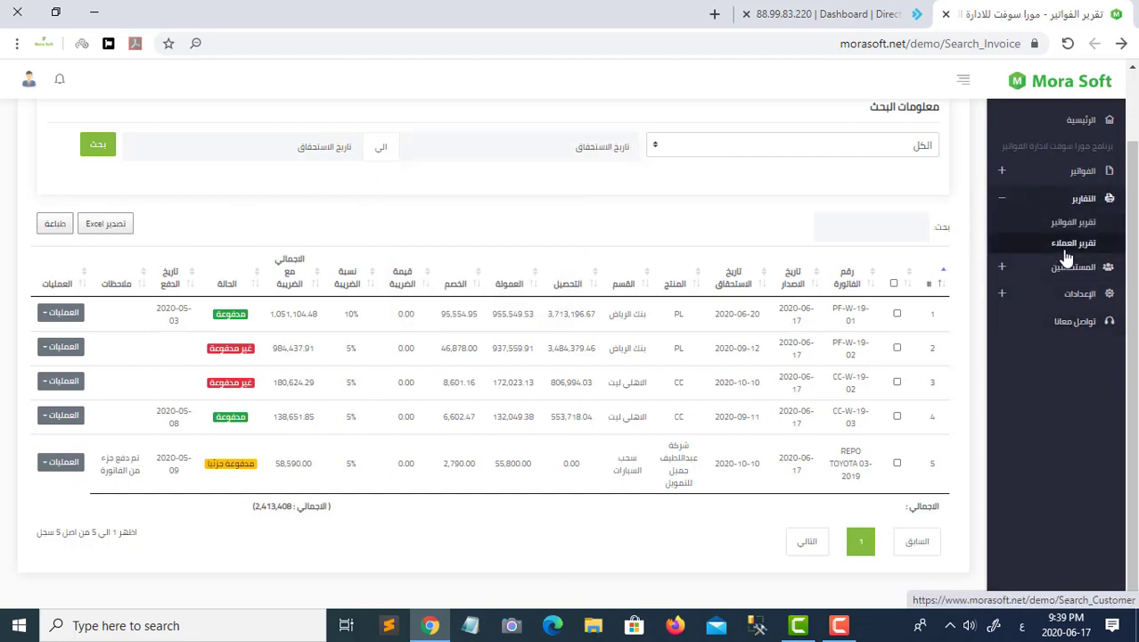
click(1066, 246)
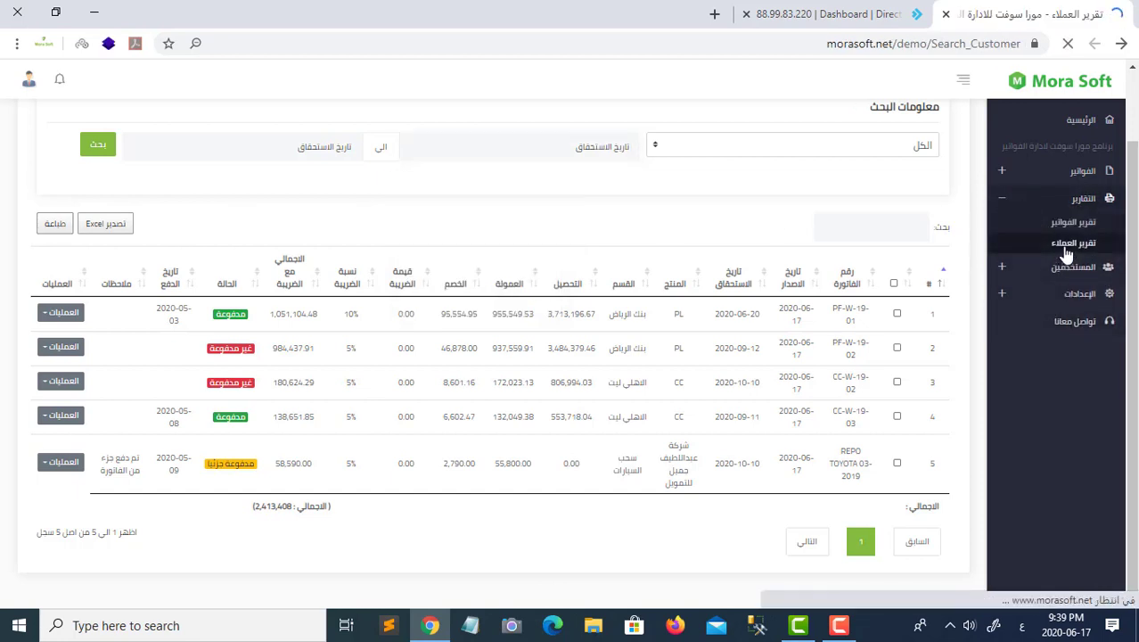
- Set the customers report to section الاهلى ليت, product CC, invoice type الفواتير المدفوعة جزئيا
click(882, 246)
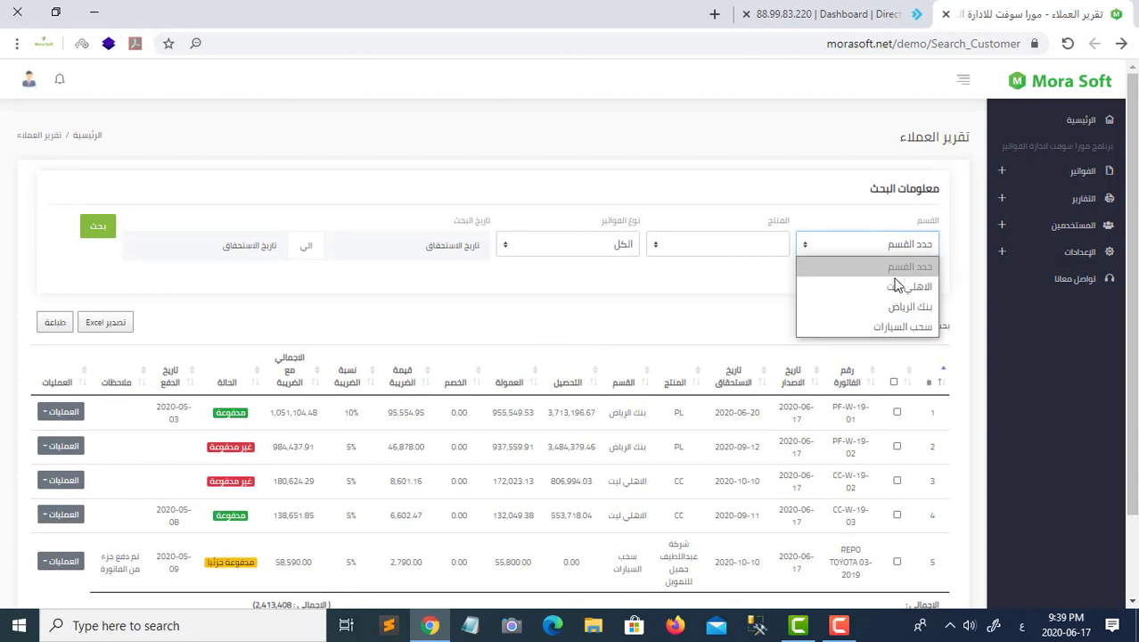
click(897, 289)
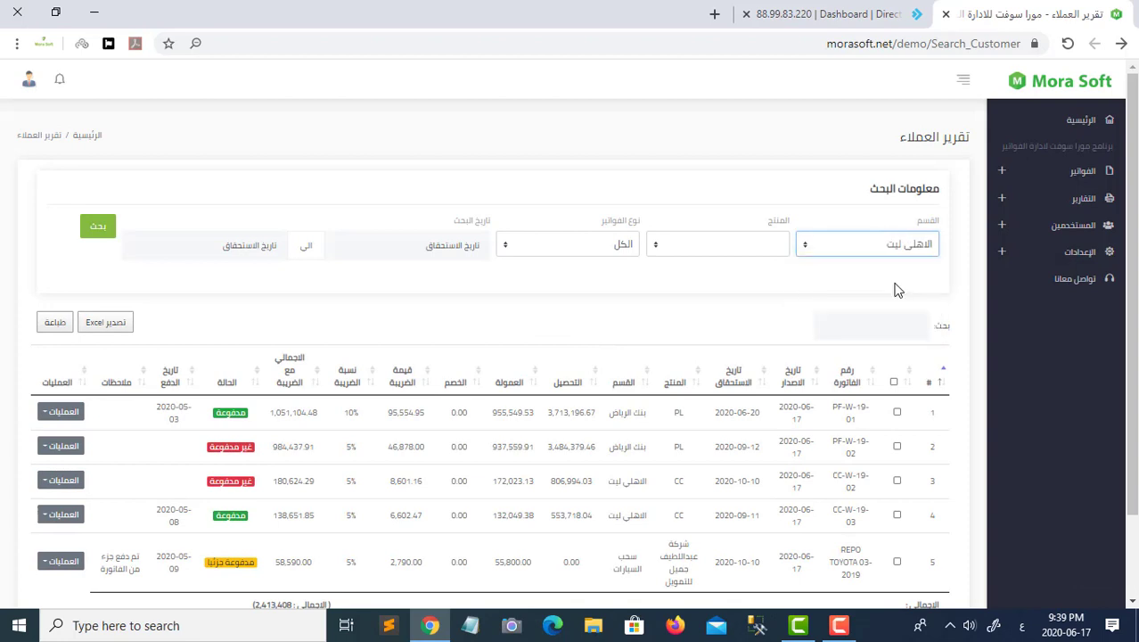
click(753, 247)
click(753, 285)
click(606, 246)
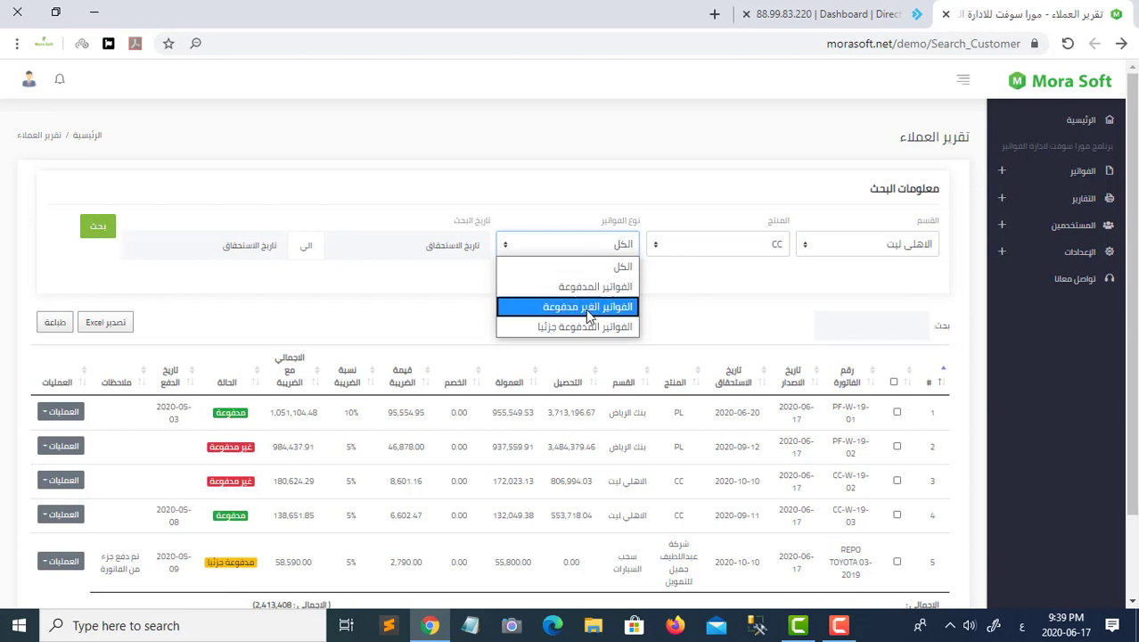
click(559, 328)
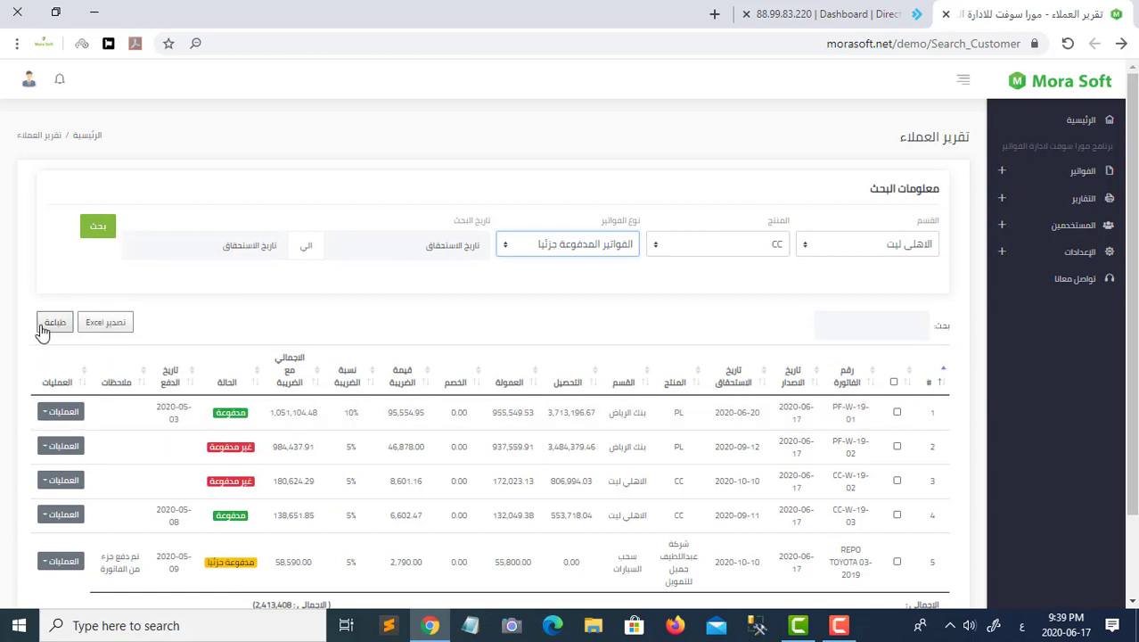
click(1024, 233)
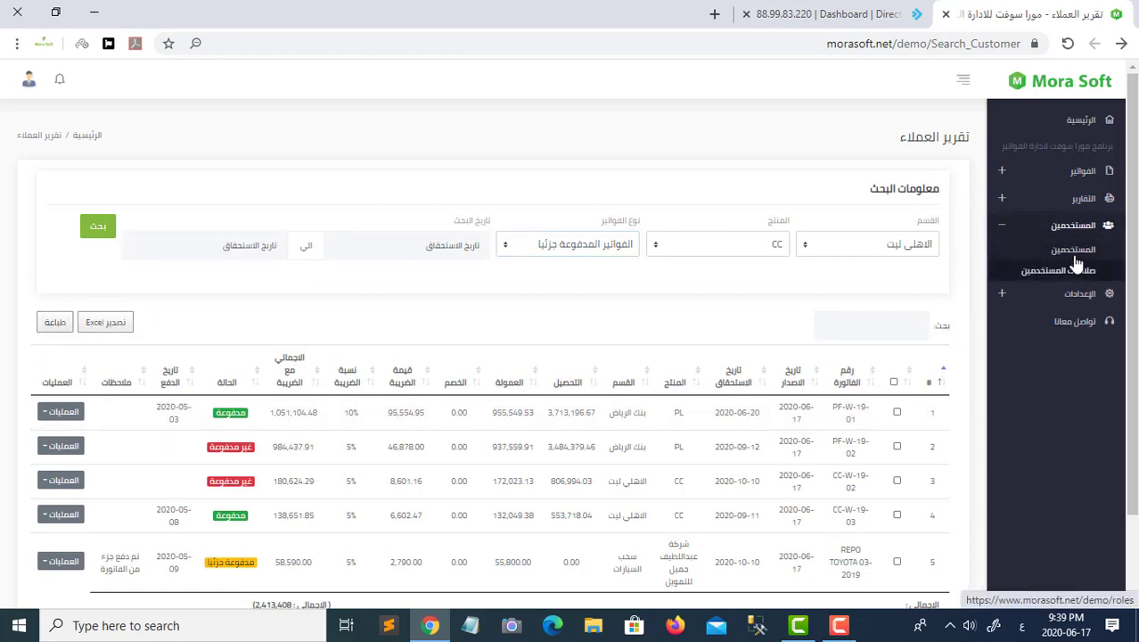
- View the users list, then open صلاحيات المستخدمين showing the single owner role
click(1077, 258)
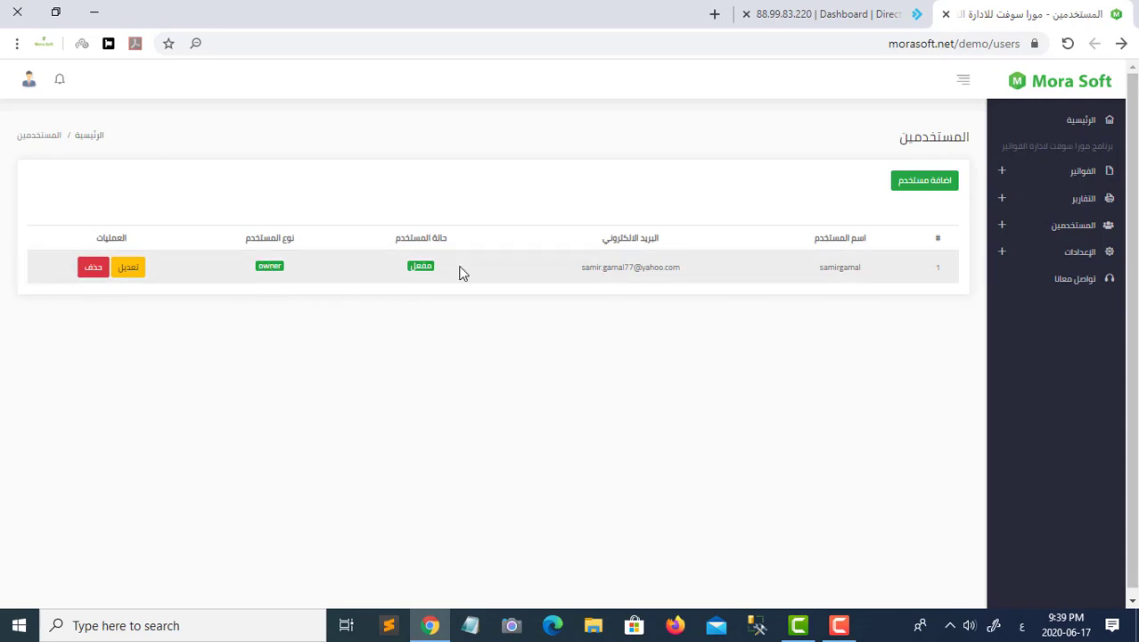
click(1085, 237)
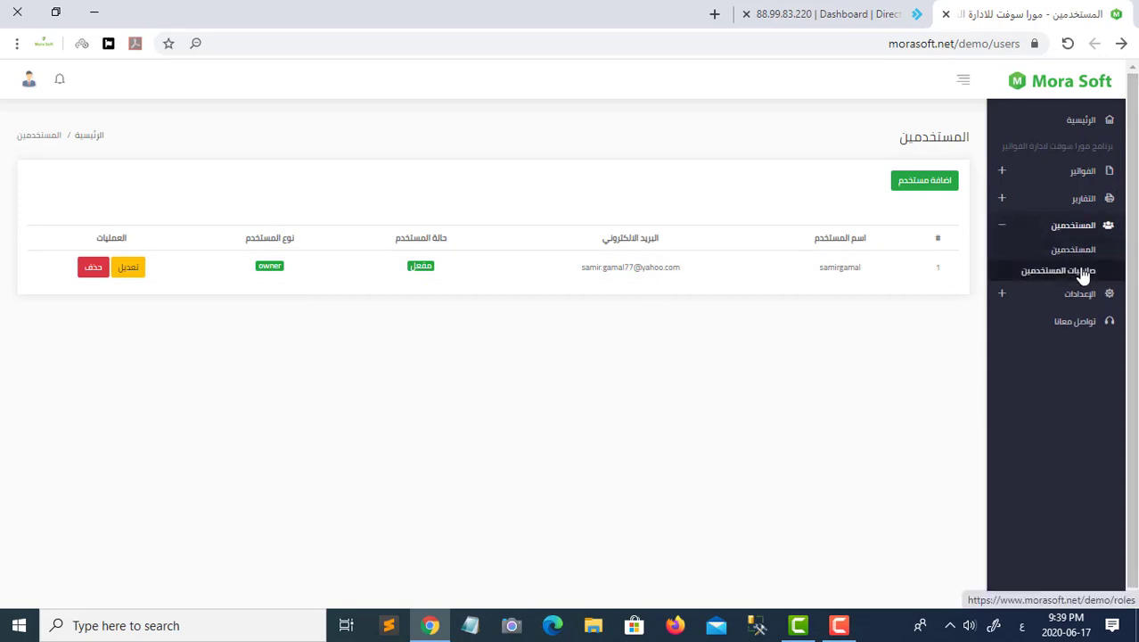
click(1083, 273)
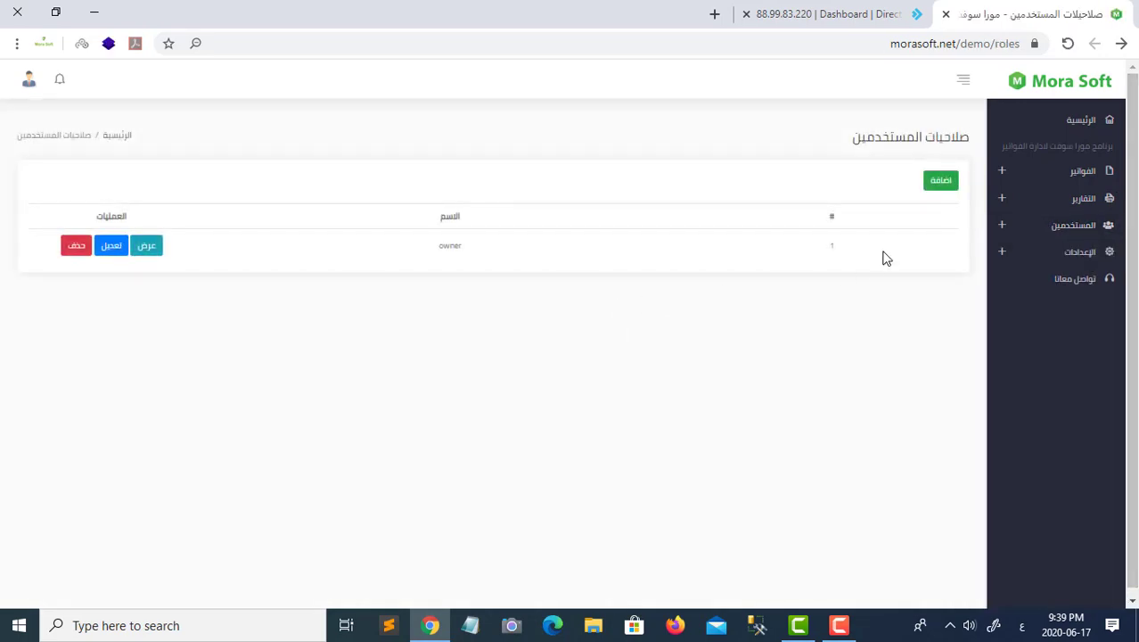
- Open the add-role form with permission checkboxes for invoices, reports, users and settings
click(936, 187)
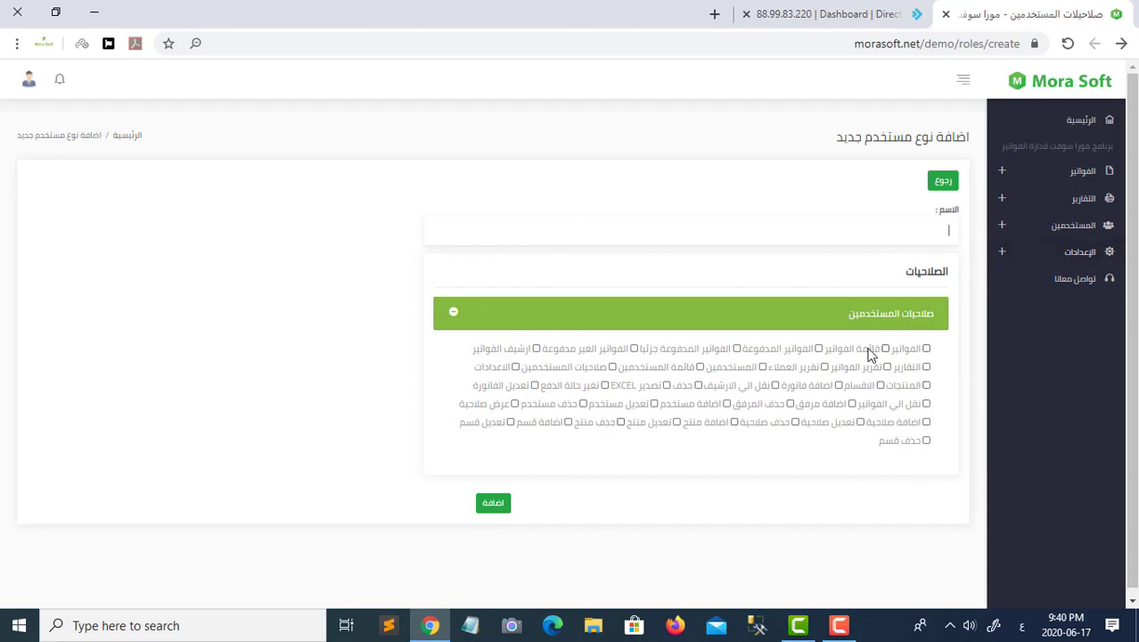
- Start a new user from the users list and set its user type to owner
click(1074, 227)
click(1076, 261)
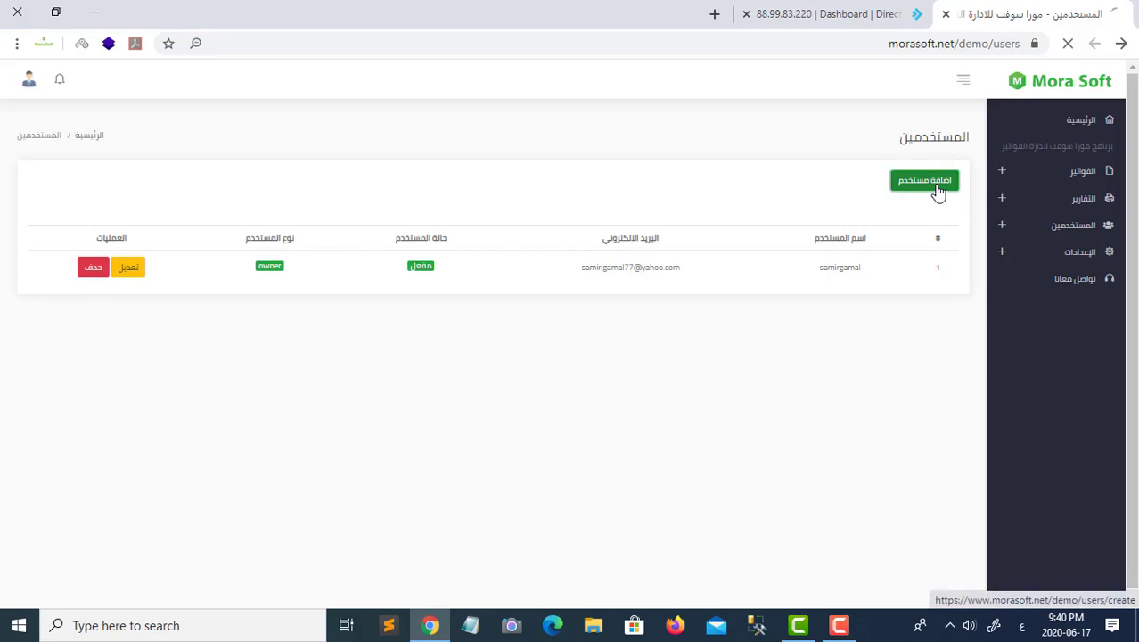
click(936, 192)
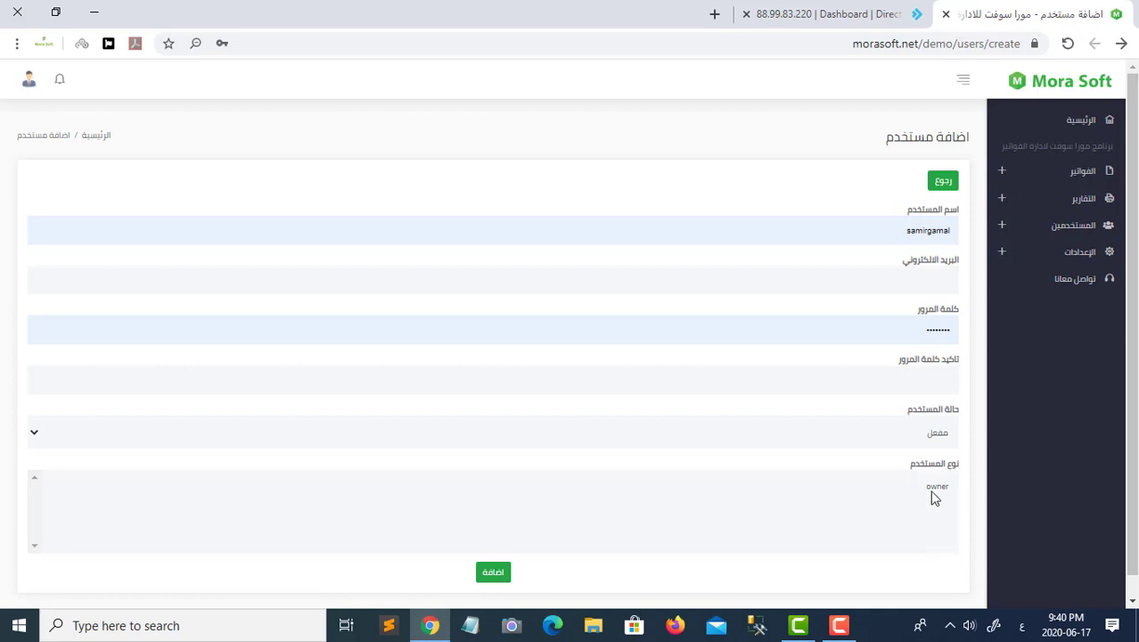
click(934, 496)
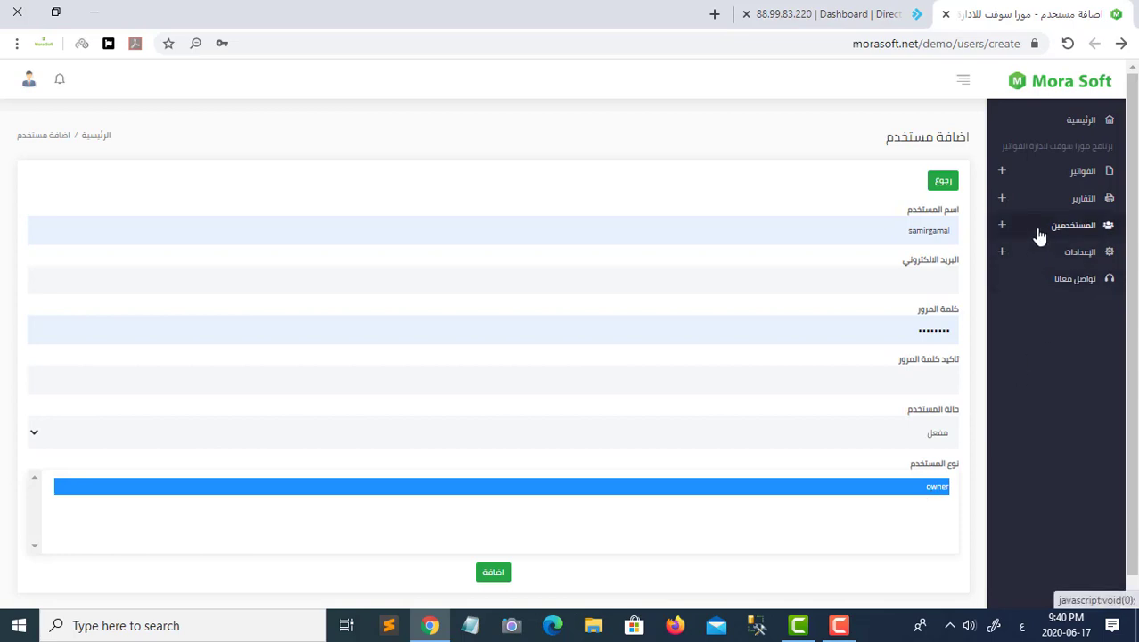
click(1052, 253)
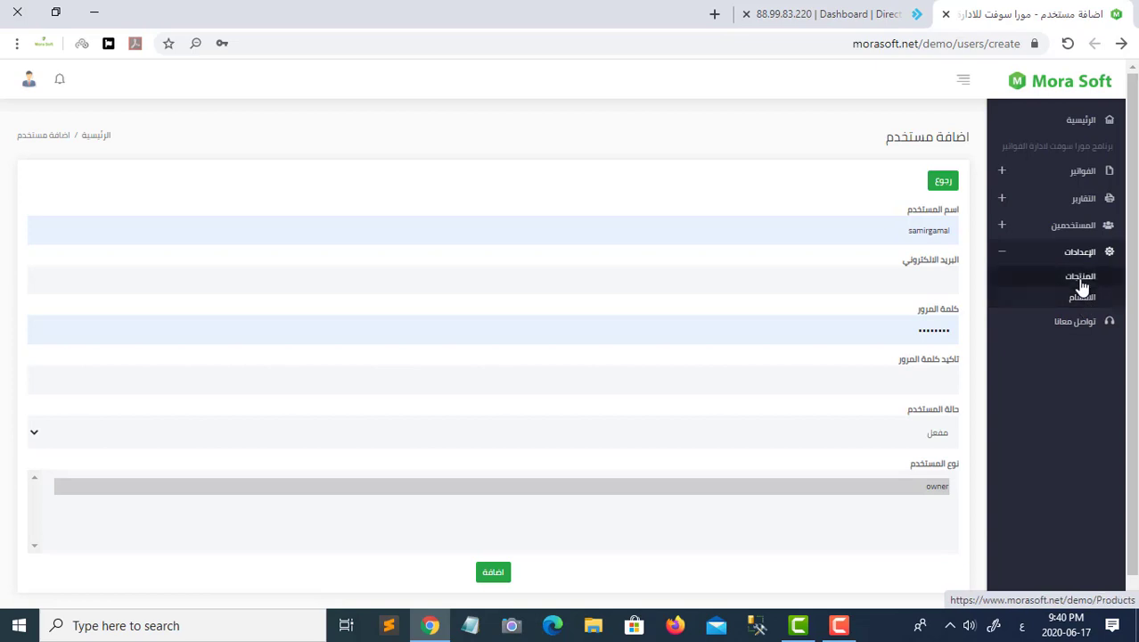
- Look at the products list, then open the add-section form from الاقسام
click(1082, 285)
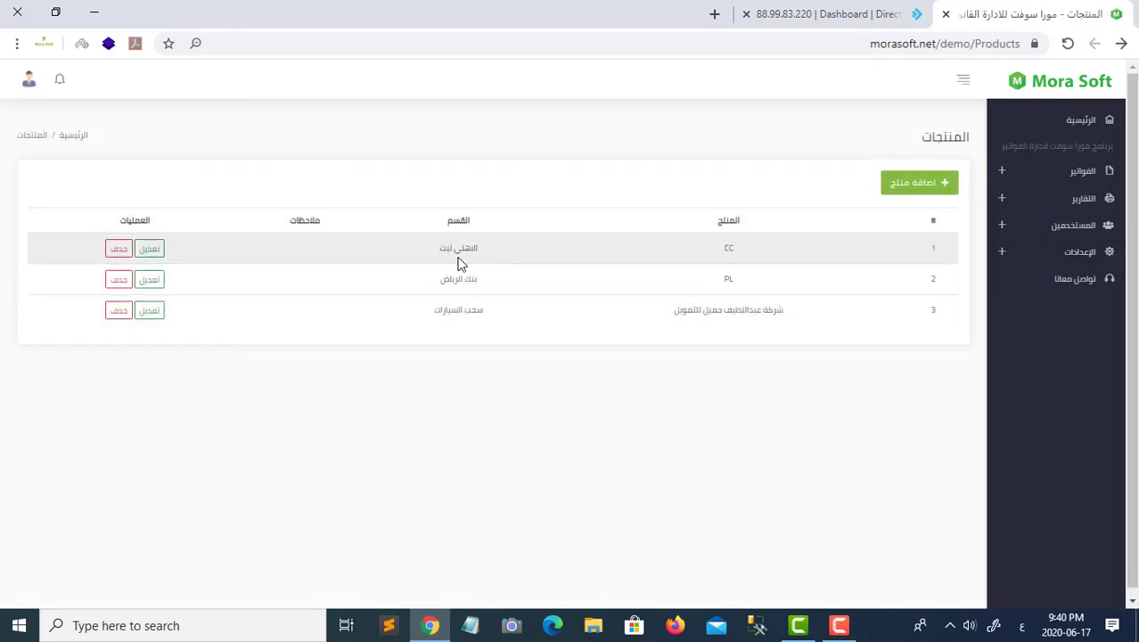
click(1074, 254)
click(1082, 297)
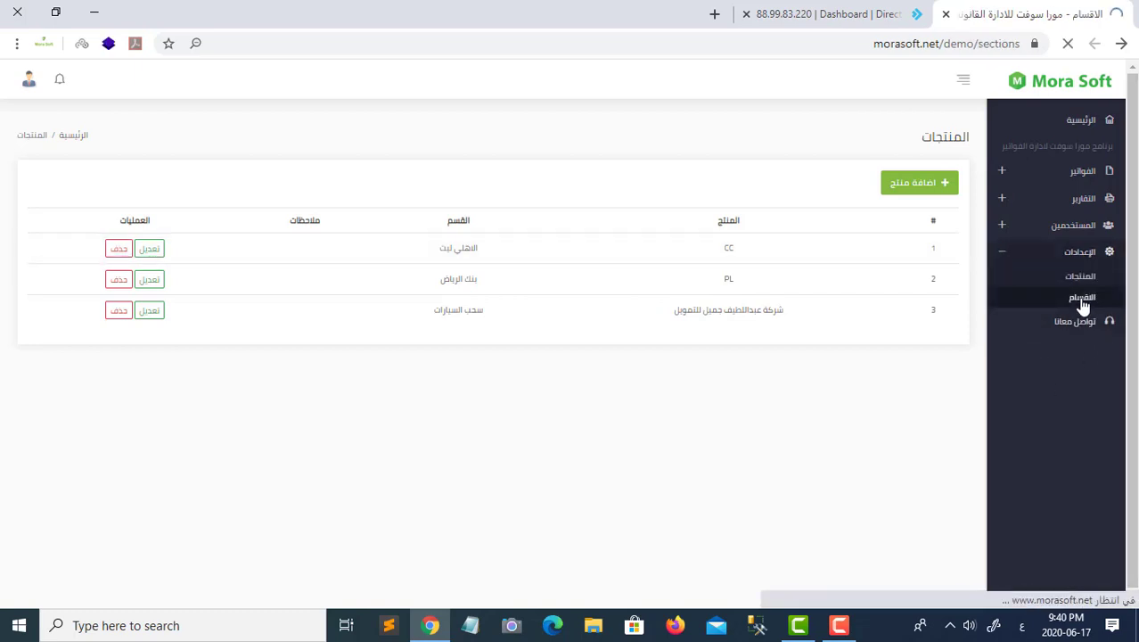
click(919, 183)
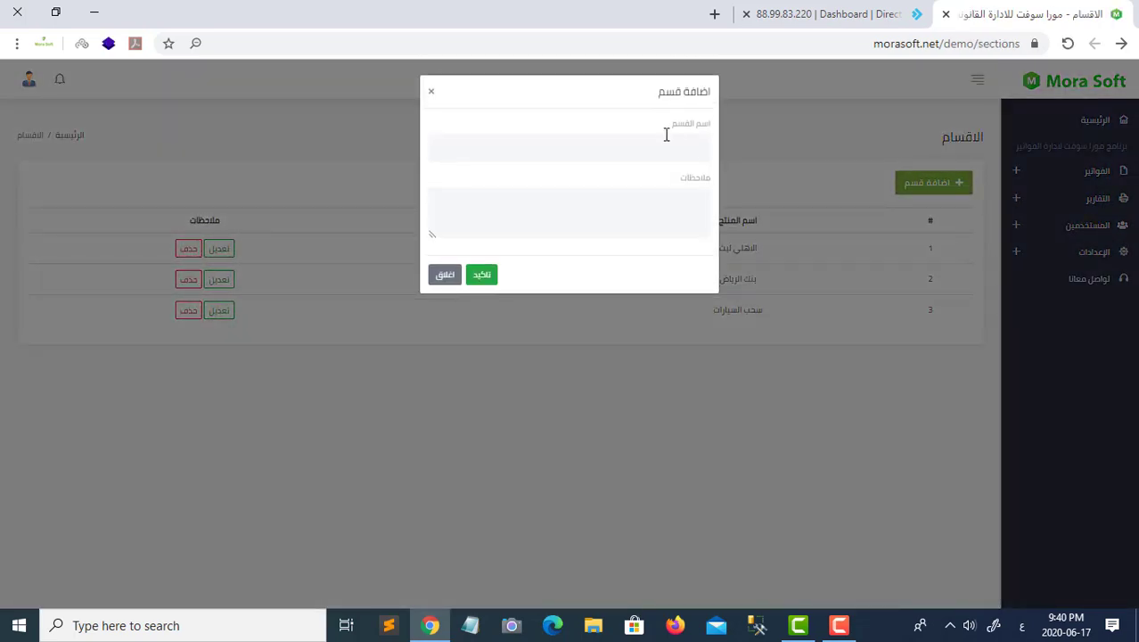
- Save the new section بنك الاهلى ريكفرى and return to the 3-product list
click(664, 141)
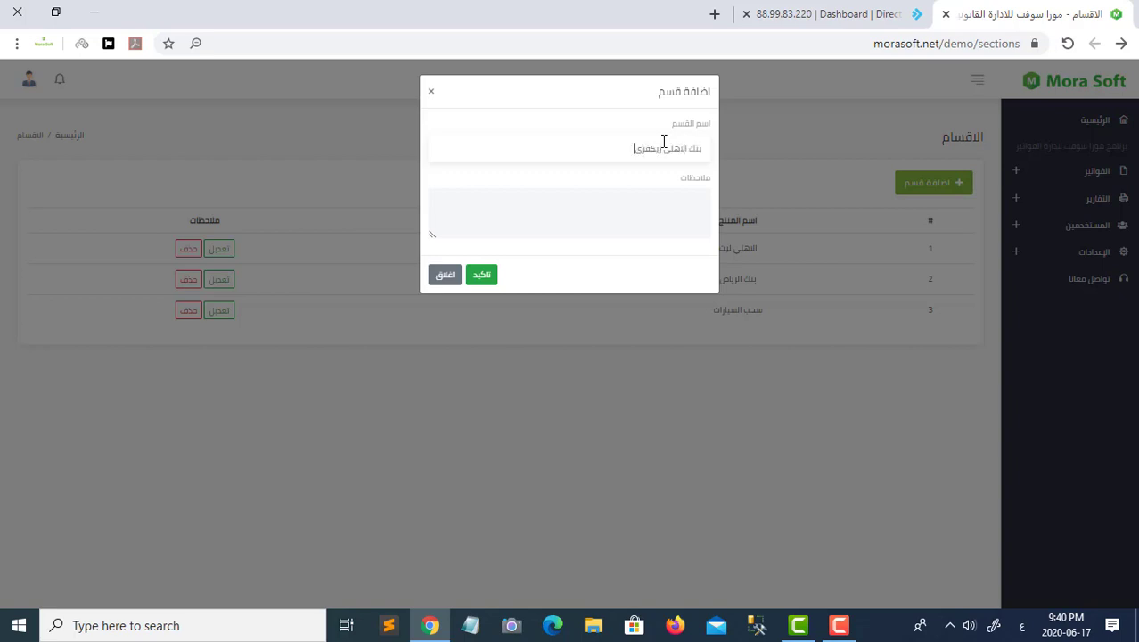
click(482, 281)
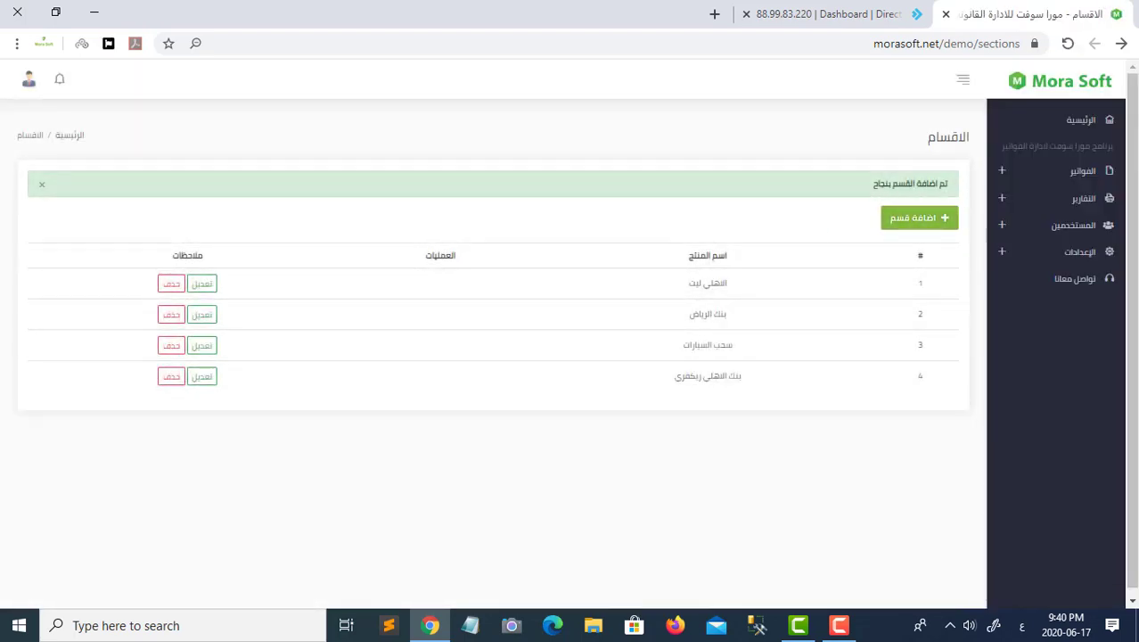
click(1079, 251)
click(1082, 281)
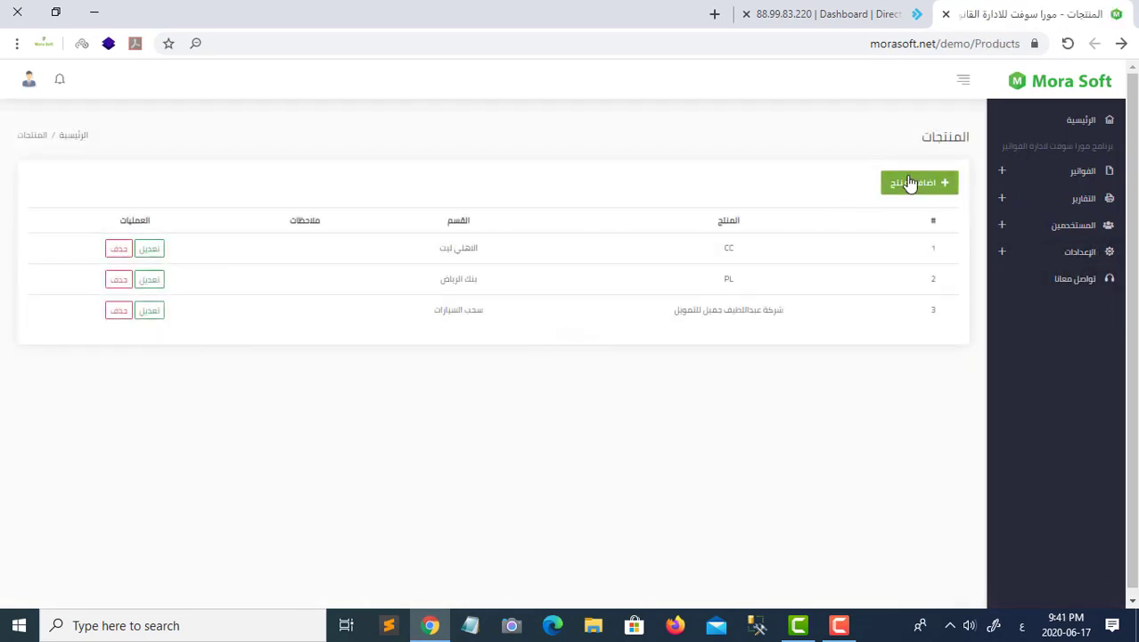
- Add a product named CC under the بنك الاهلى ريكفرى section
click(910, 183)
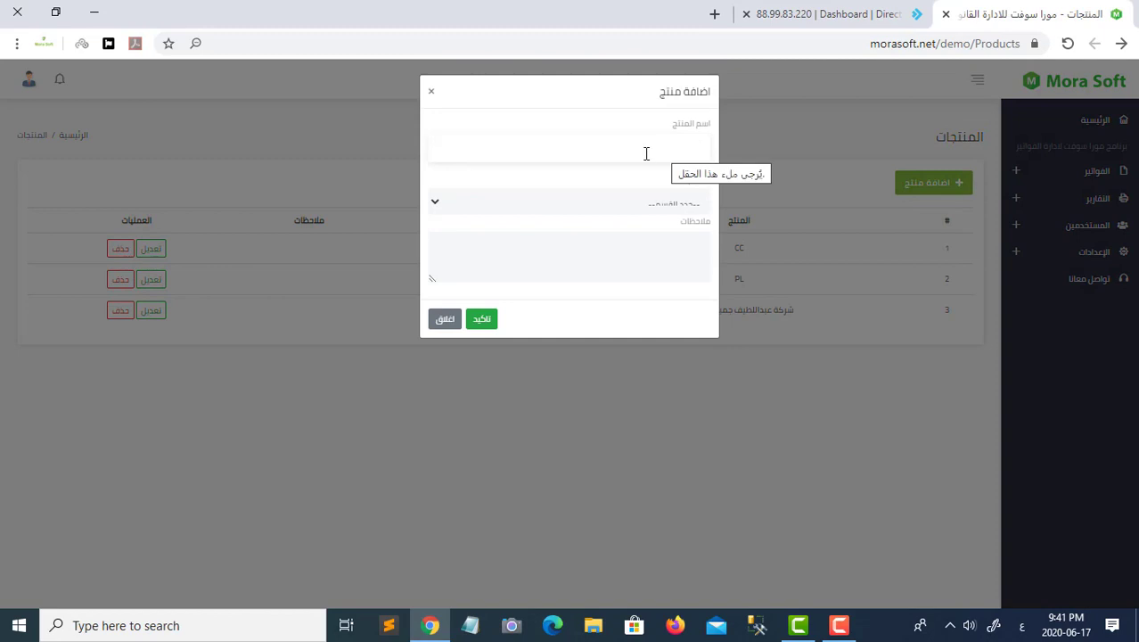
text(ؤؤ)
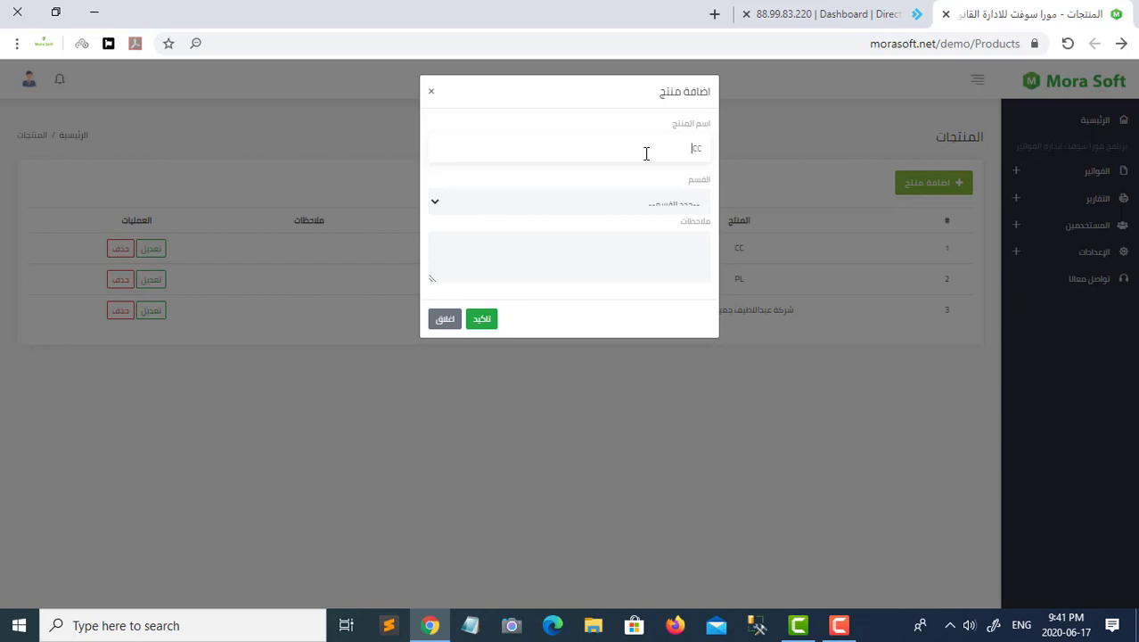
click(635, 205)
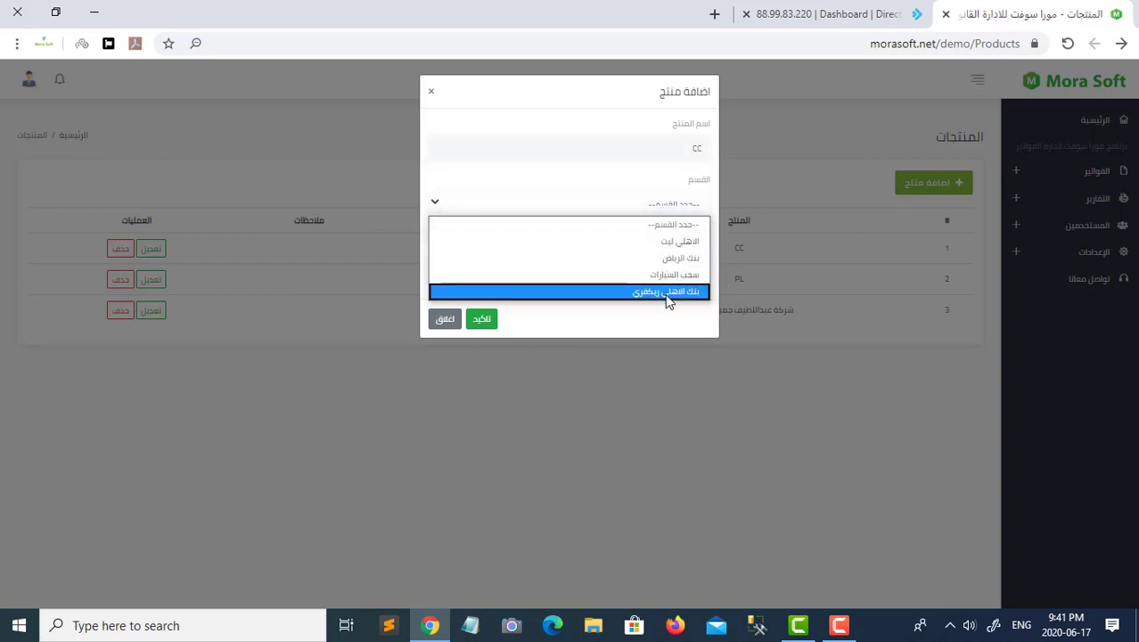
click(666, 292)
click(490, 321)
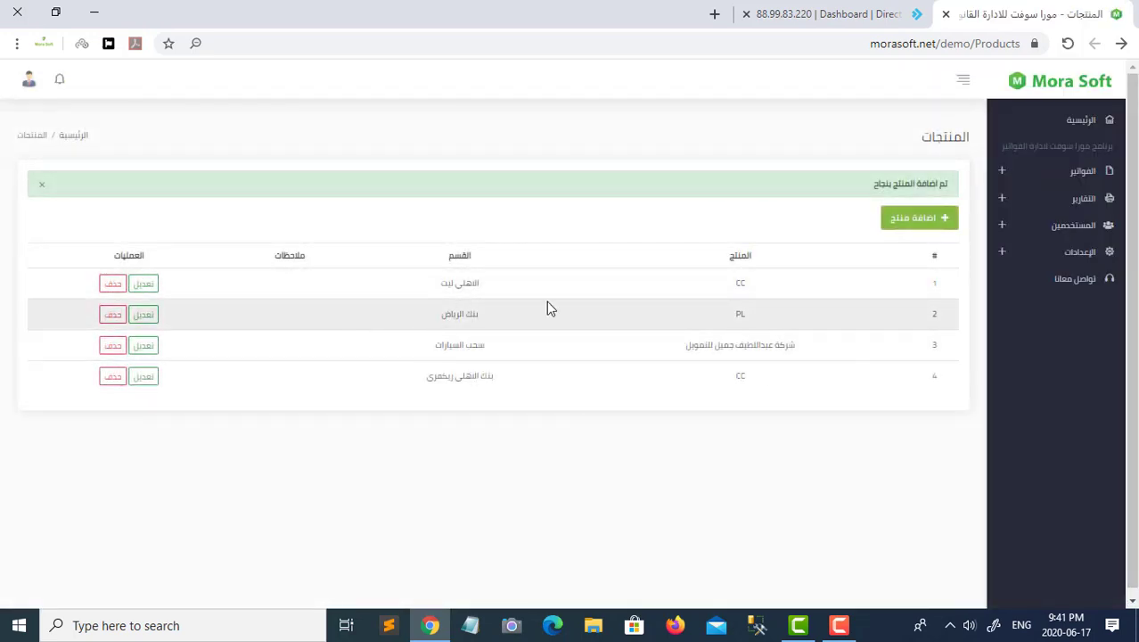
click(1047, 175)
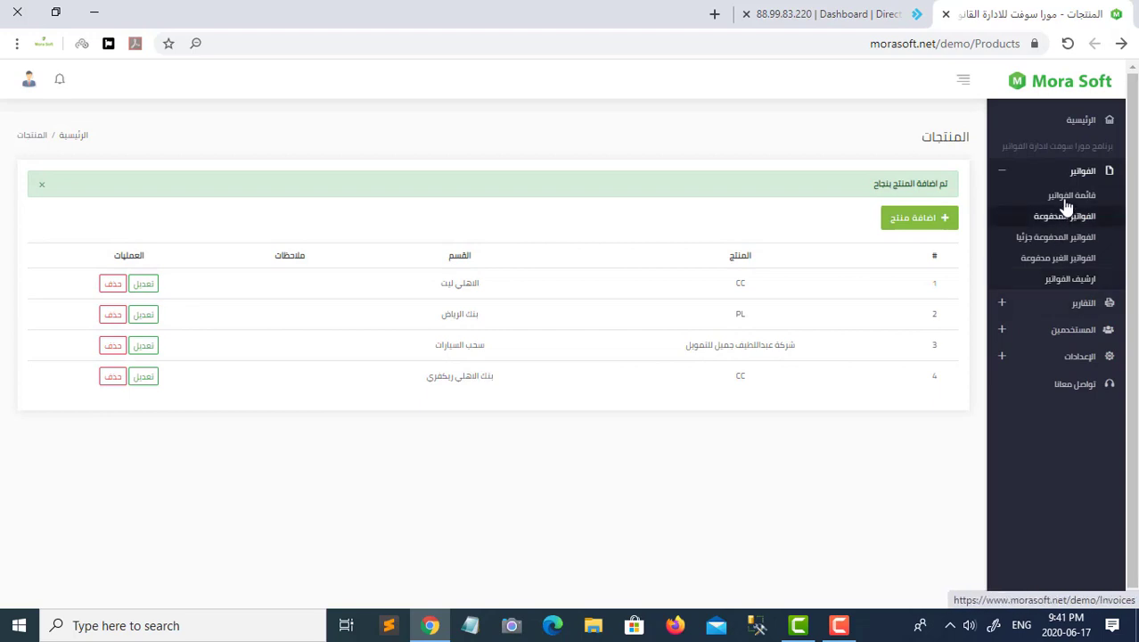
- Start invoice 56465 with issue date 2020-06-17 and due date 2020-07-11
click(1067, 200)
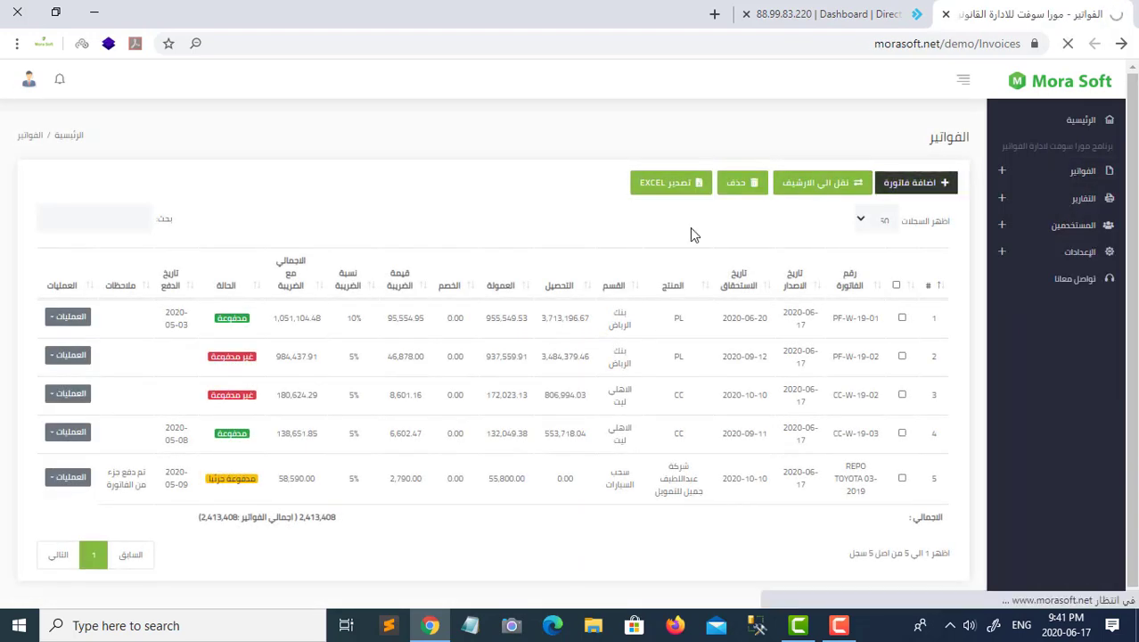
click(798, 208)
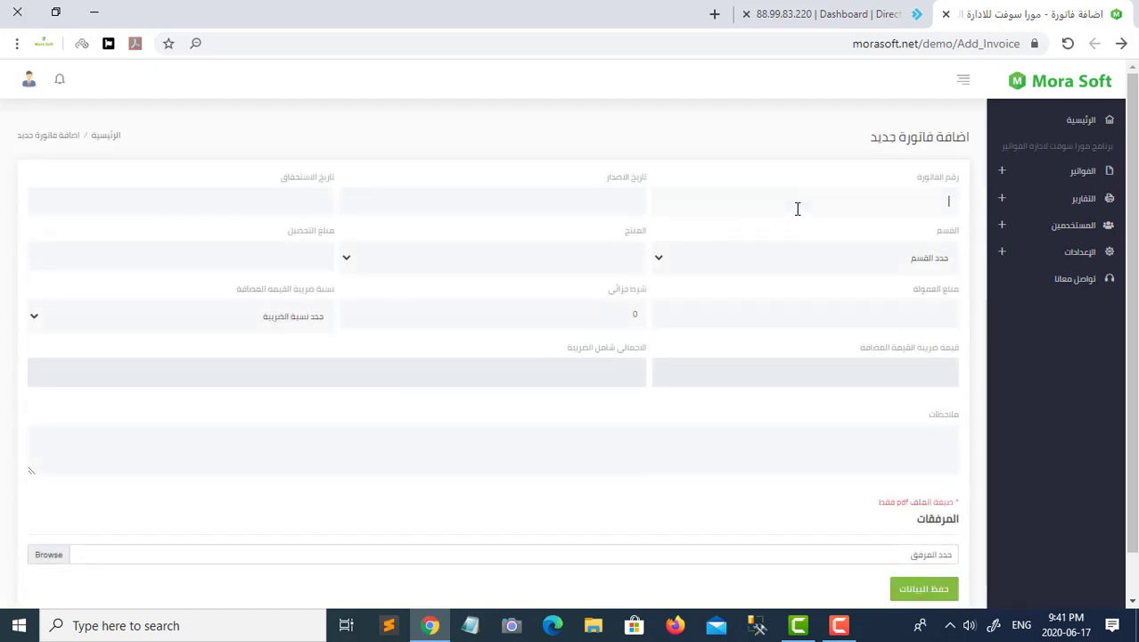
text(56465)
click(613, 208)
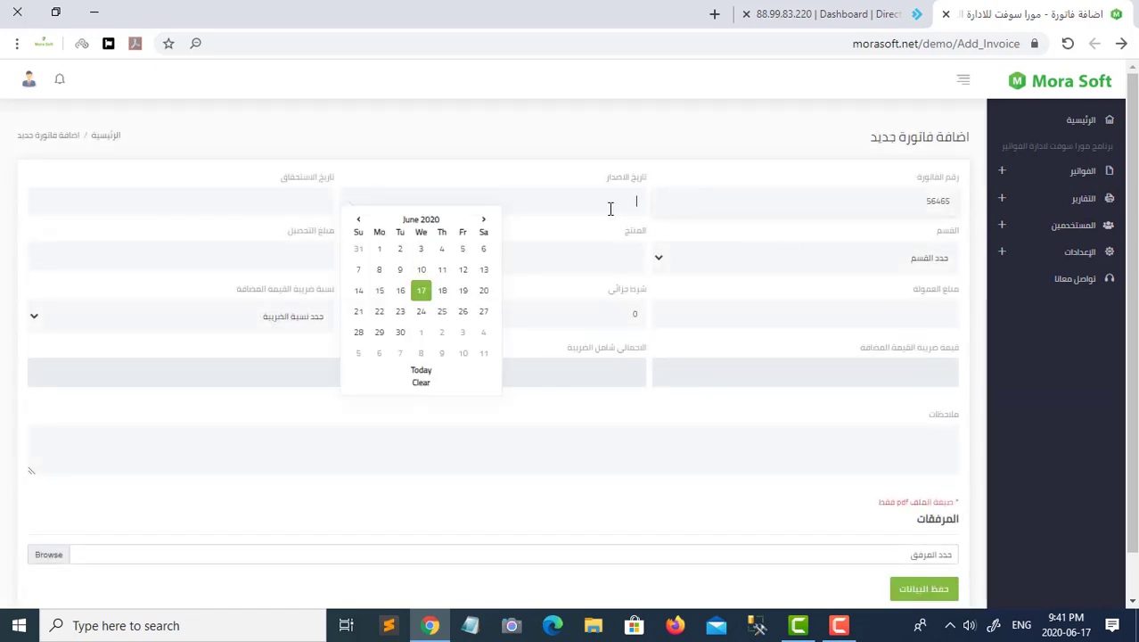
click(426, 289)
click(242, 207)
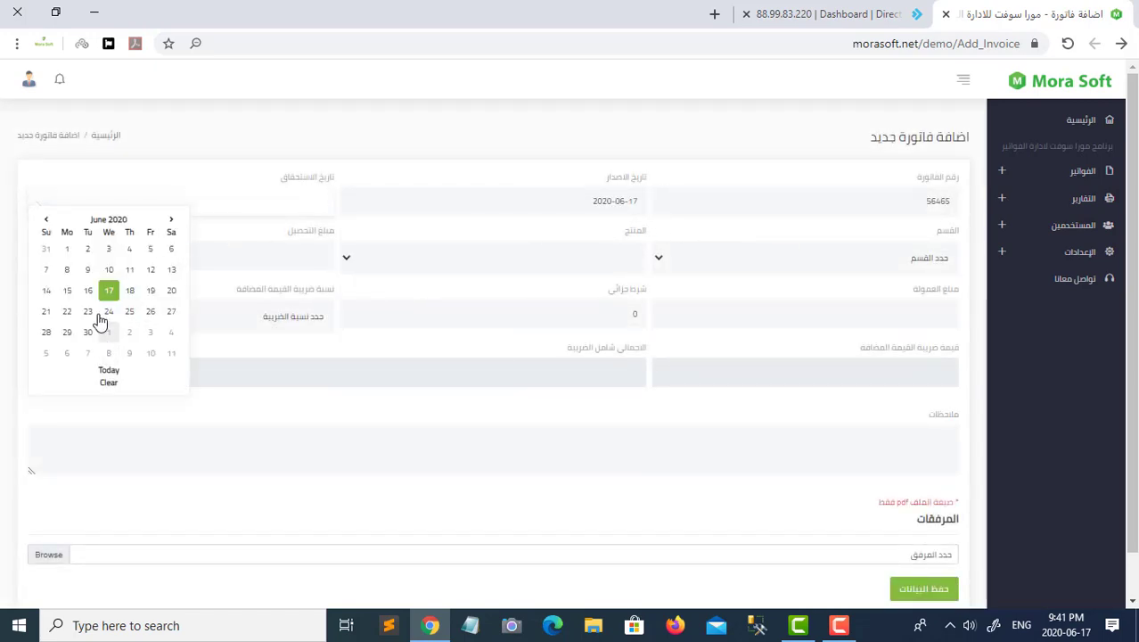
click(170, 221)
click(171, 269)
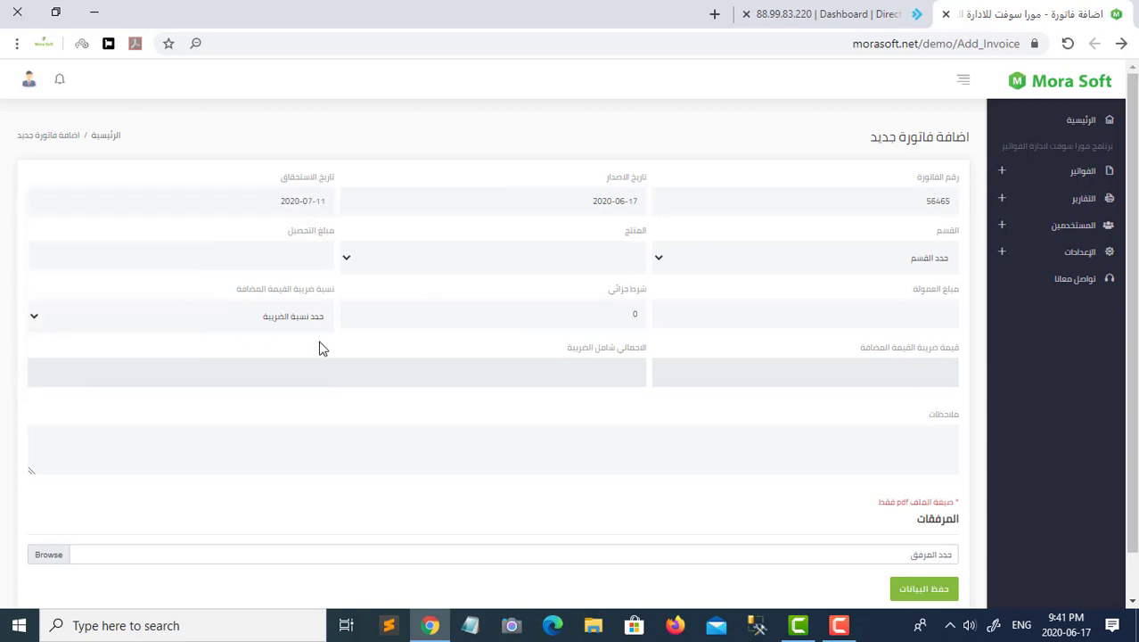
- Set the invoice department to بنك الاهلي ريكفري with product CC
click(943, 257)
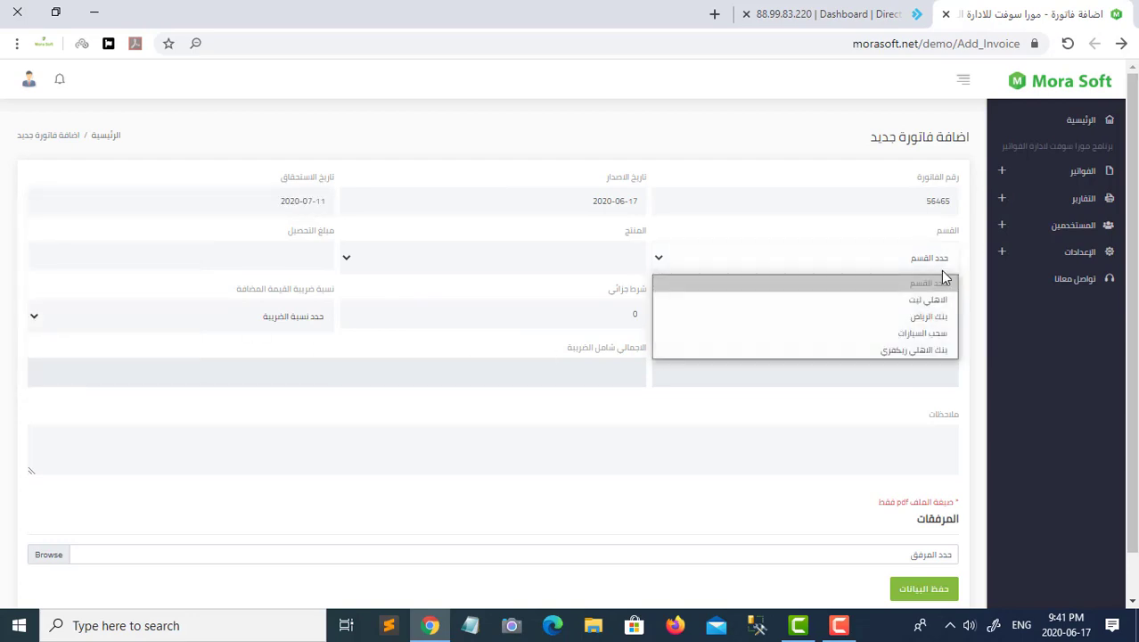
click(916, 350)
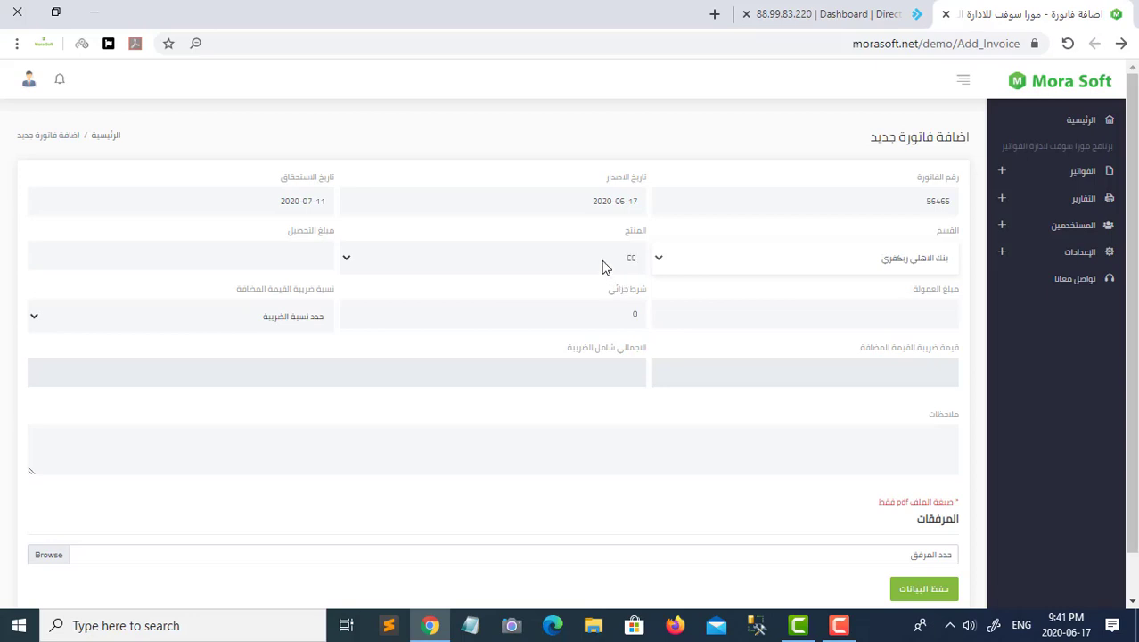
click(601, 261)
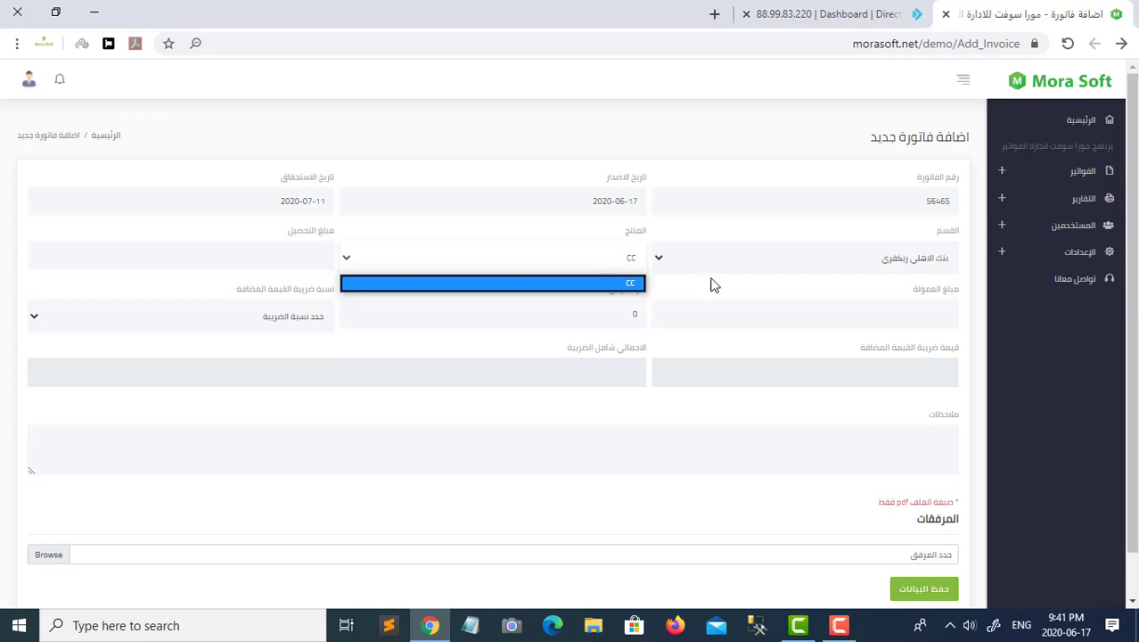
click(967, 272)
click(945, 266)
click(927, 335)
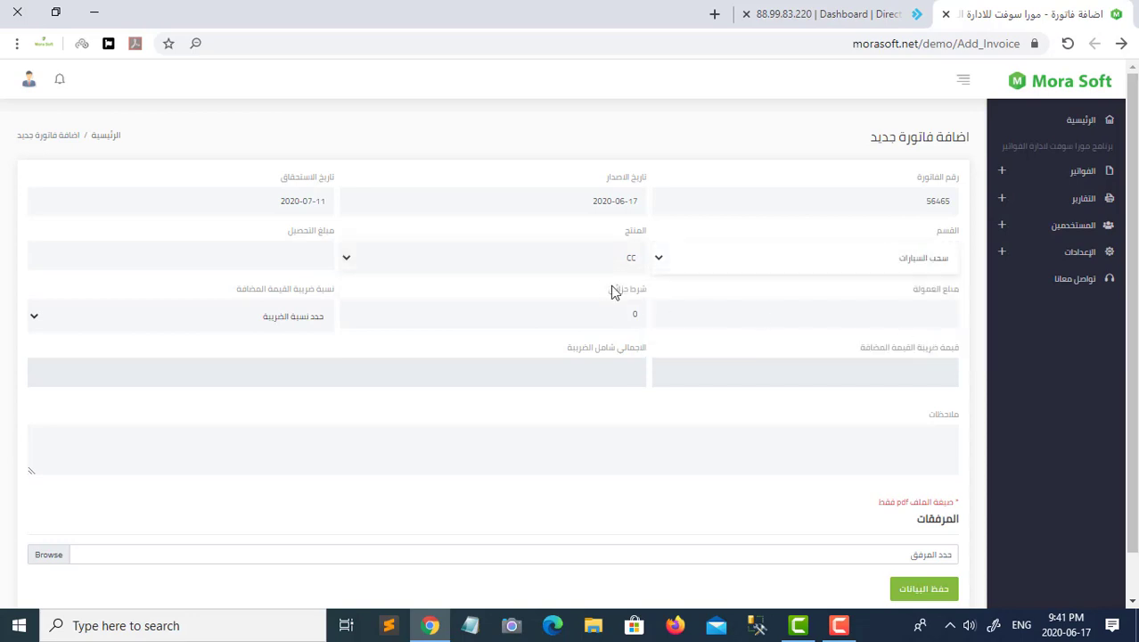
click(582, 263)
click(584, 280)
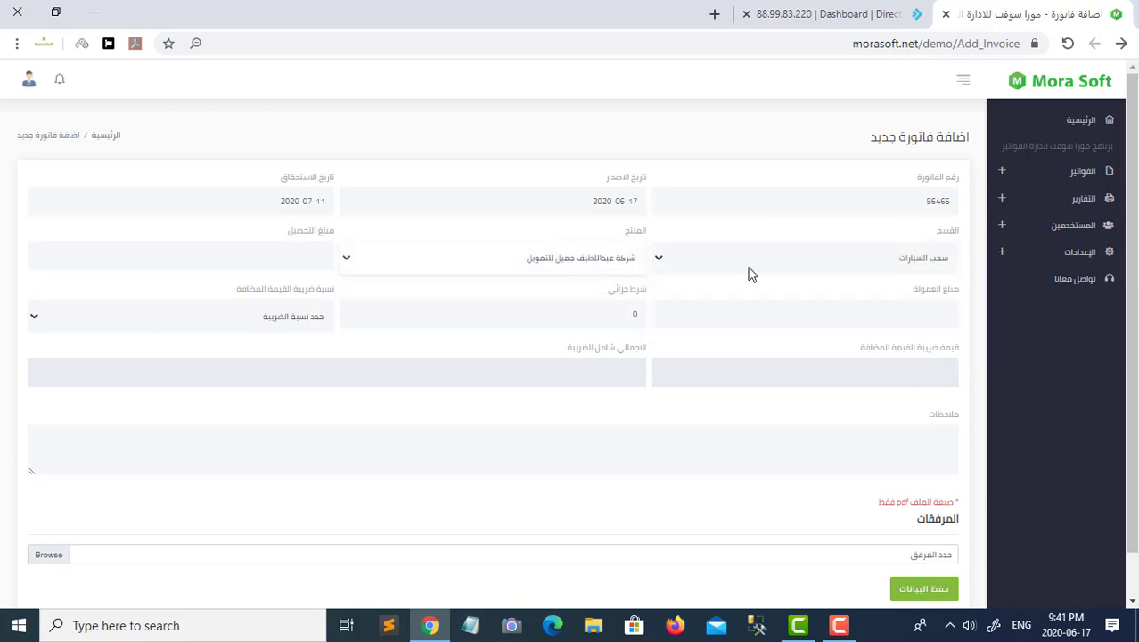
click(849, 265)
click(915, 349)
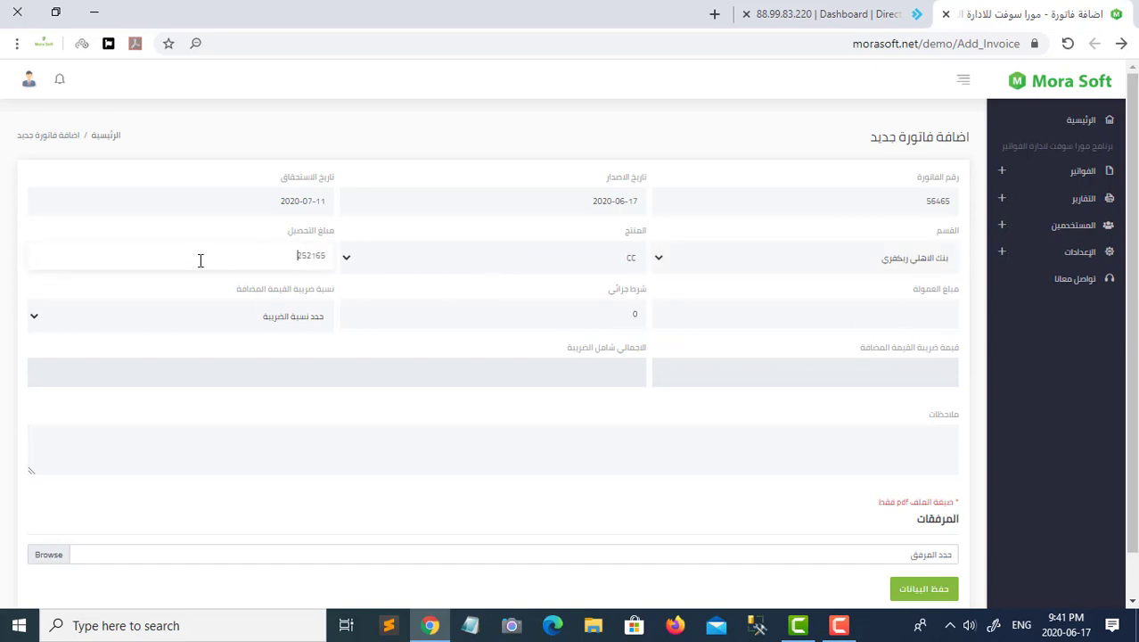
- Enter commission 25000 and apply the 5% tax rate, giving a 26250.00 total
click(820, 325)
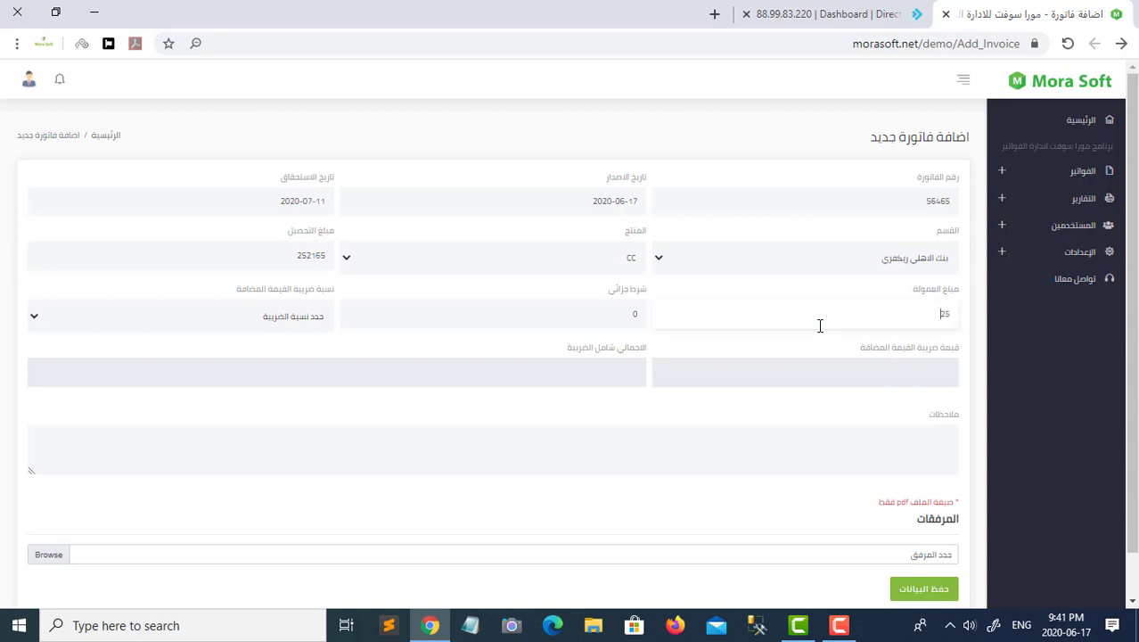
click(299, 331)
click(293, 354)
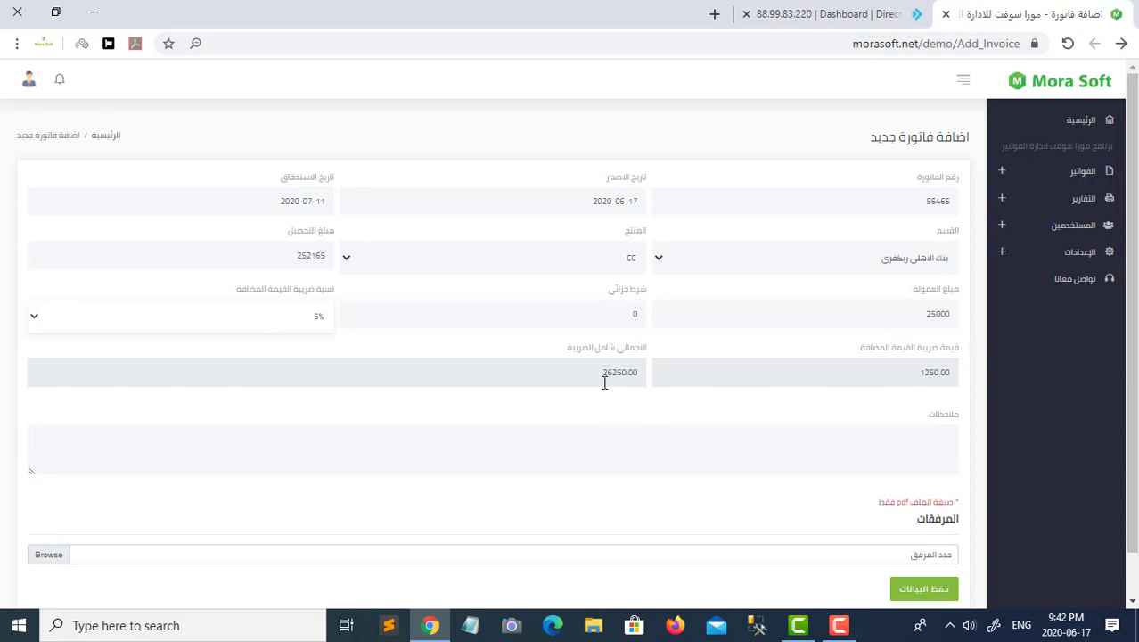
- Save invoice 56465 without attaching a PDF
scroll(656, 400, down, 1)
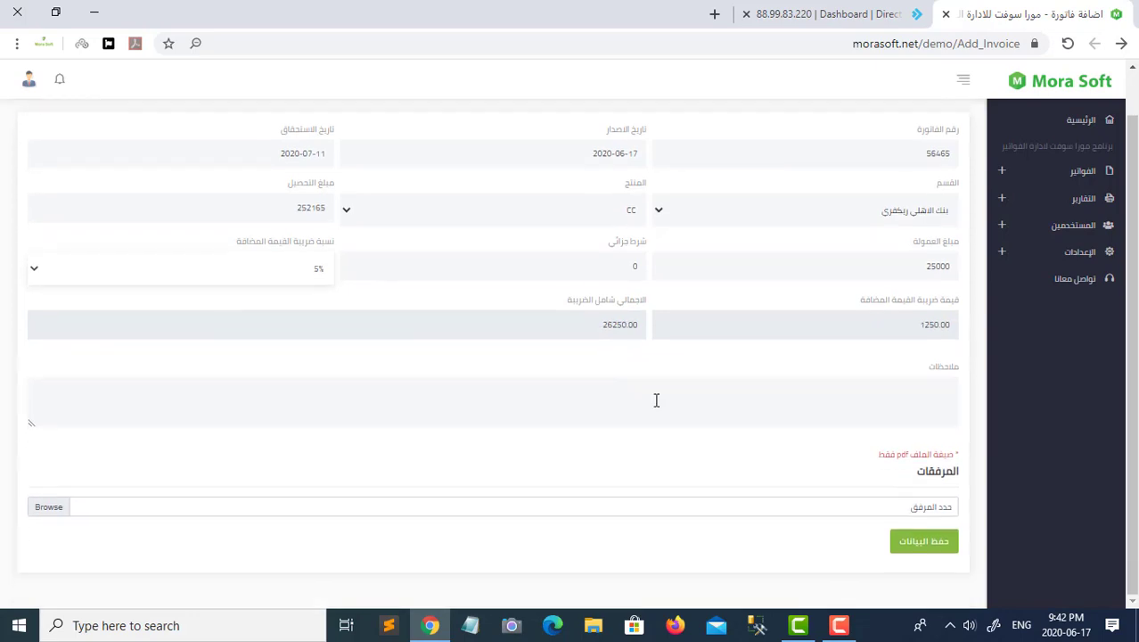
click(913, 508)
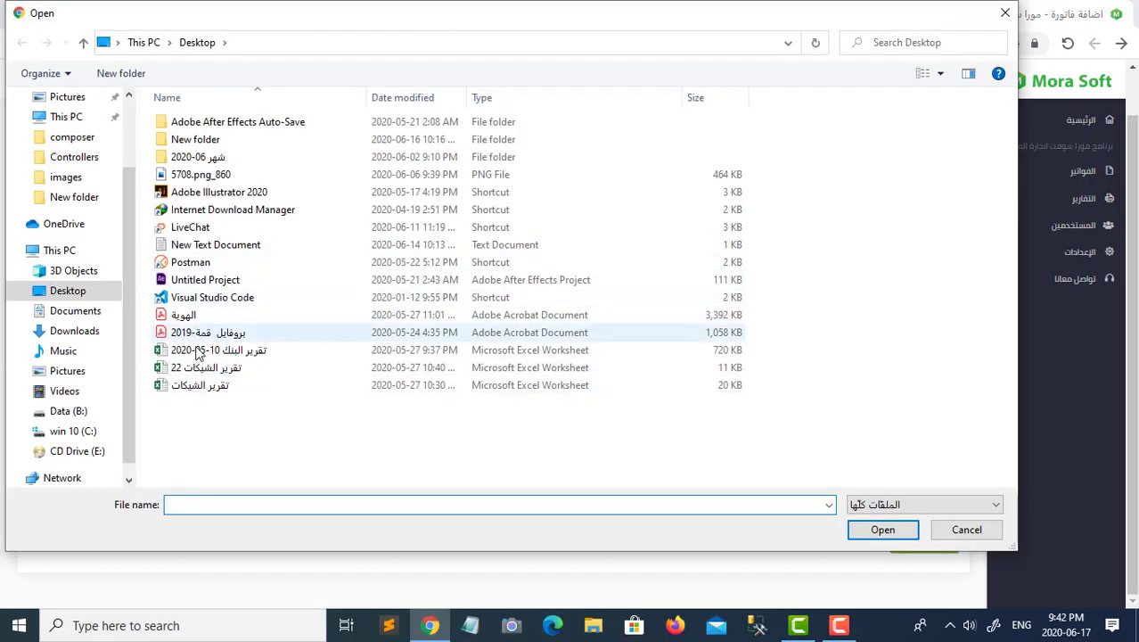
click(969, 533)
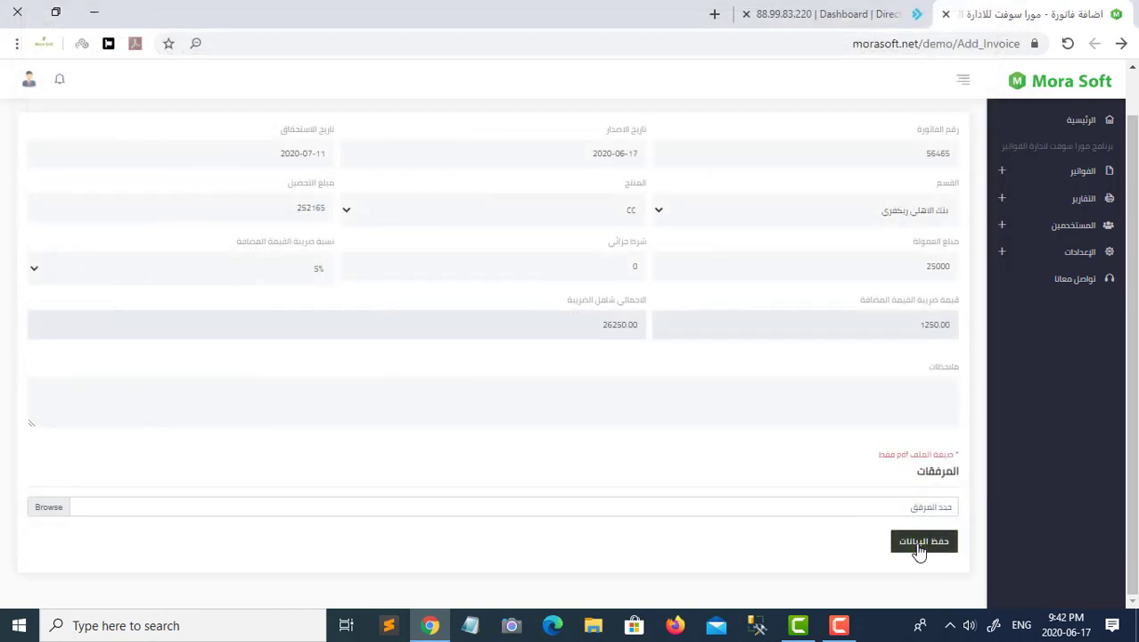
click(919, 549)
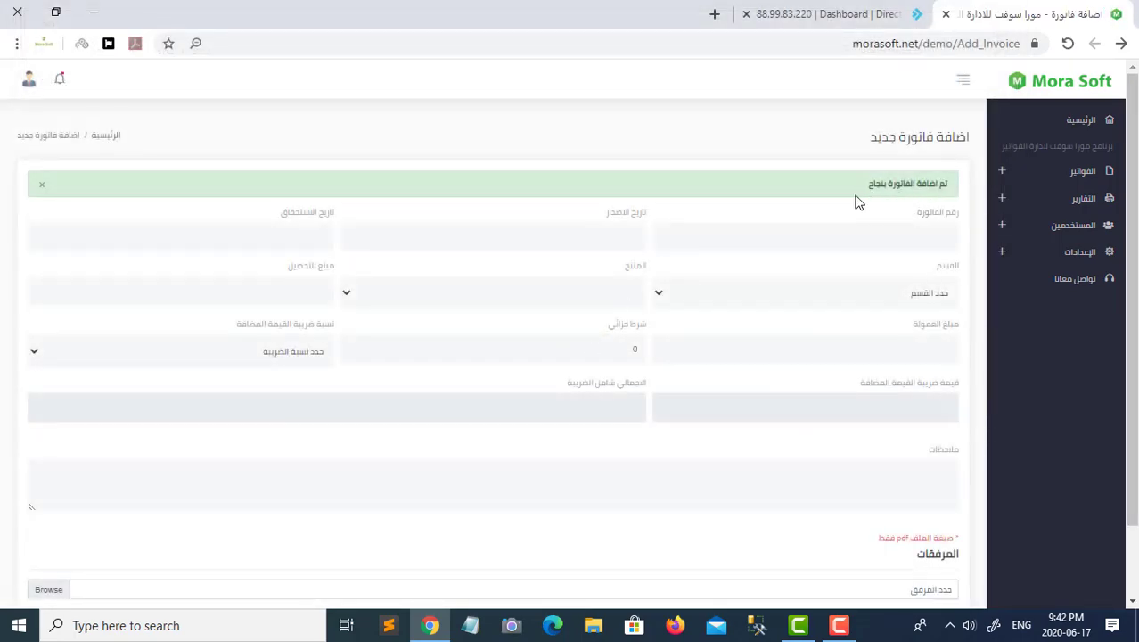
- Open invoice 56465's details from the invoices list, showing it unpaid
click(1061, 175)
click(1072, 197)
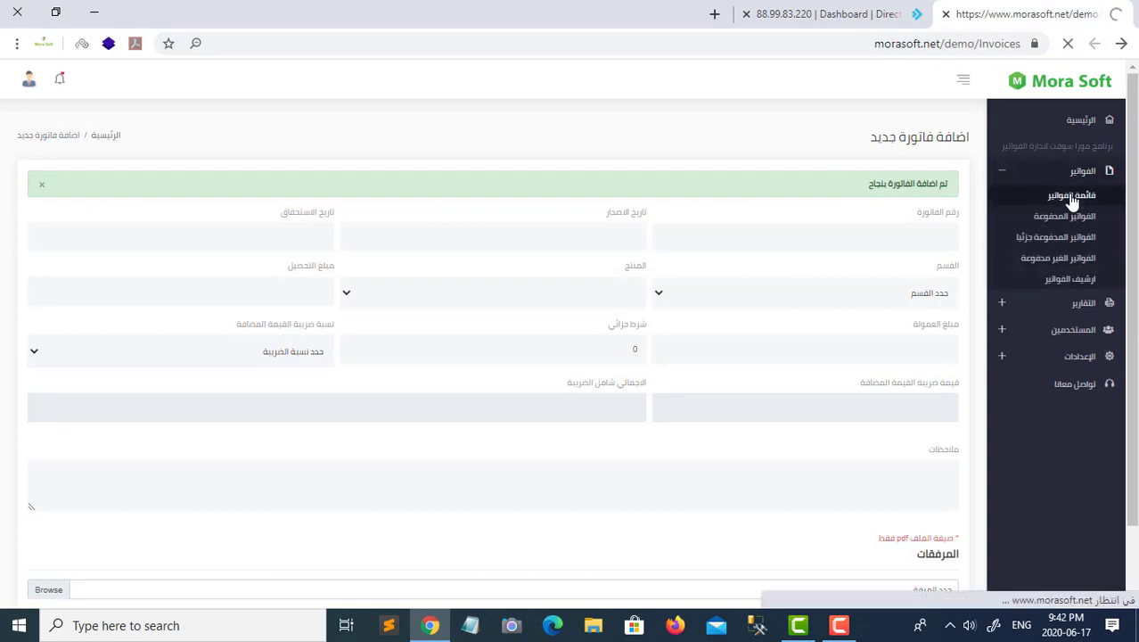
scroll(821, 481, down, 1)
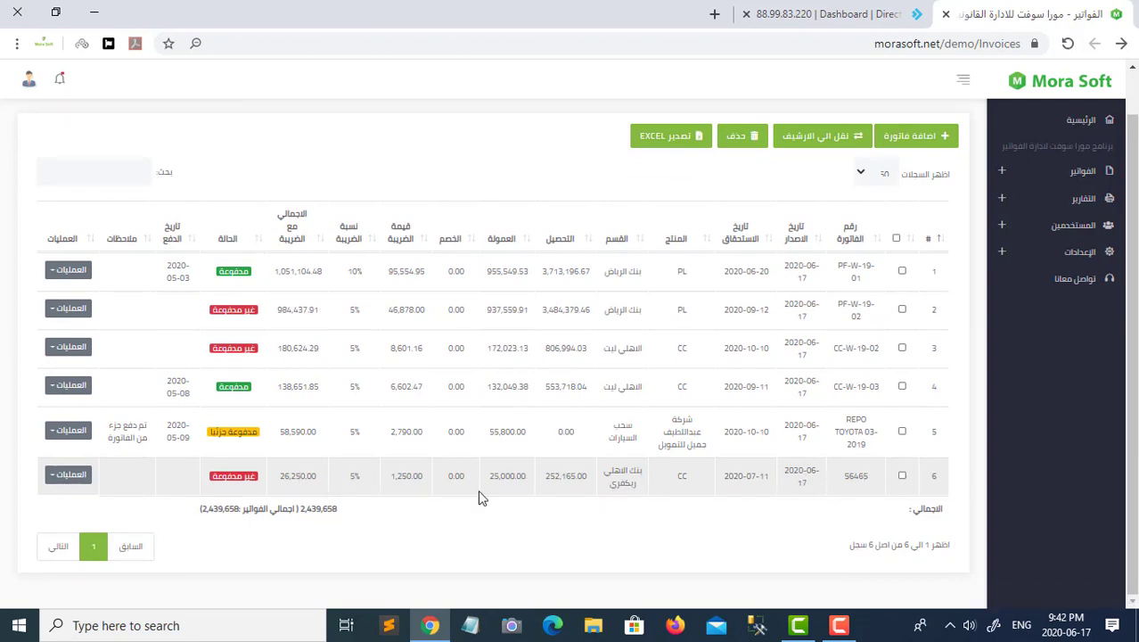
click(609, 480)
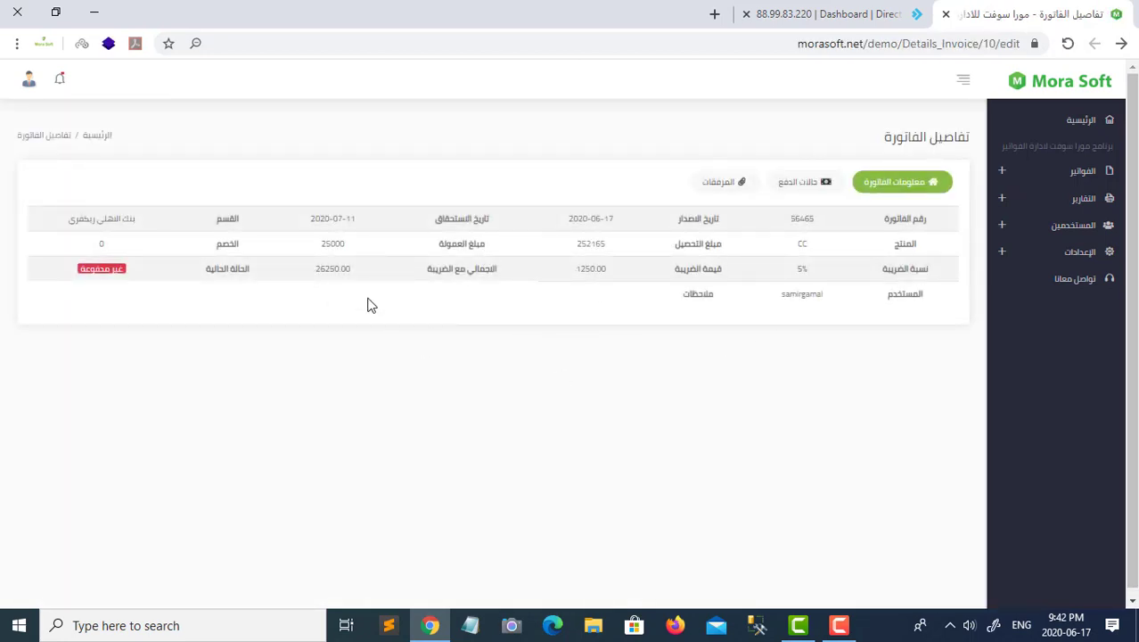
click(784, 182)
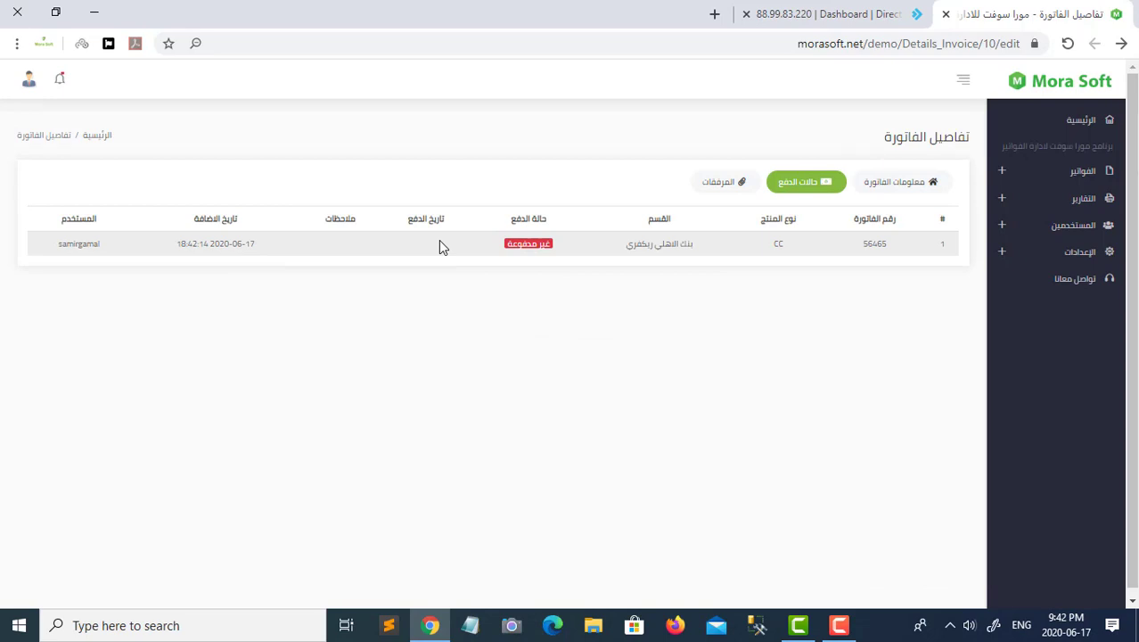
click(729, 184)
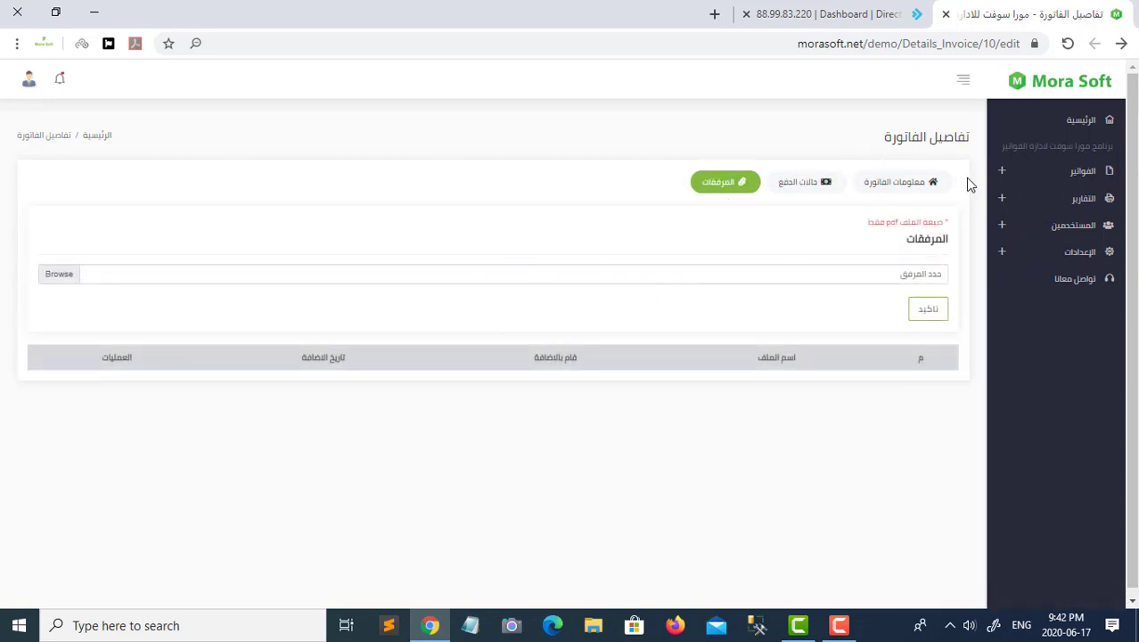
click(1120, 44)
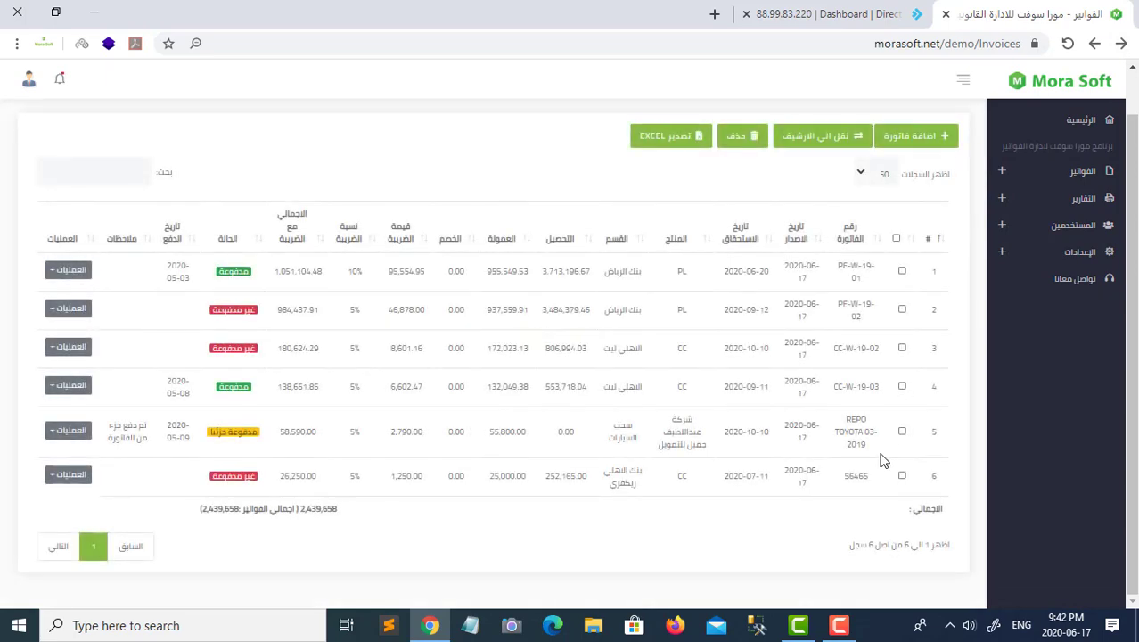
- Mark invoice 56465 paid with payment date 2020-05-13 and note 'FGDGDGDG'
click(75, 477)
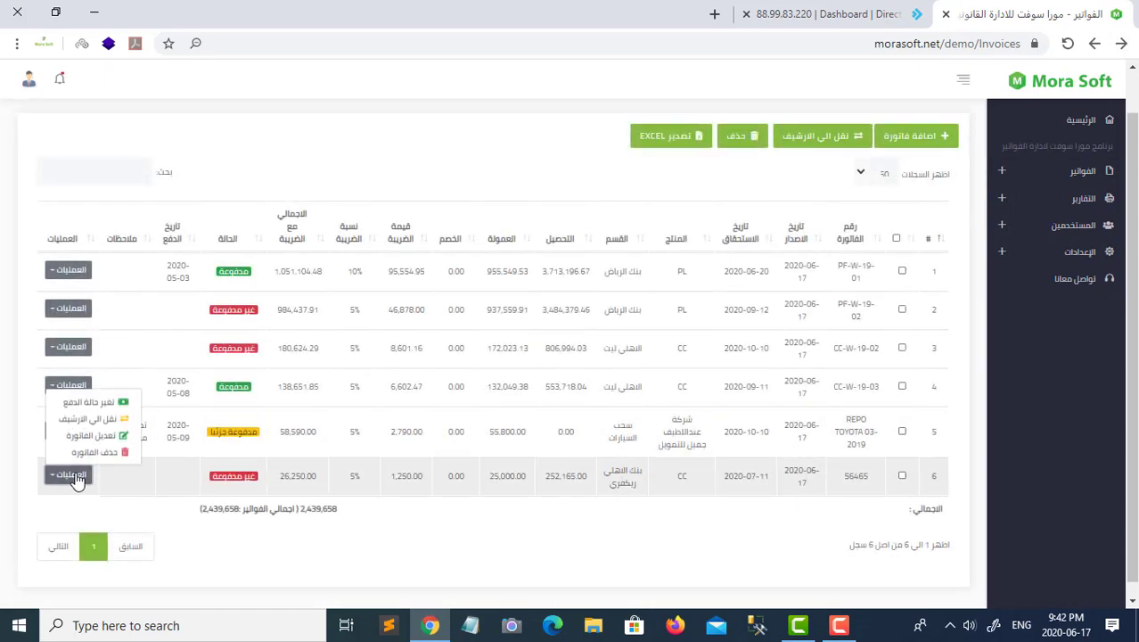
click(106, 408)
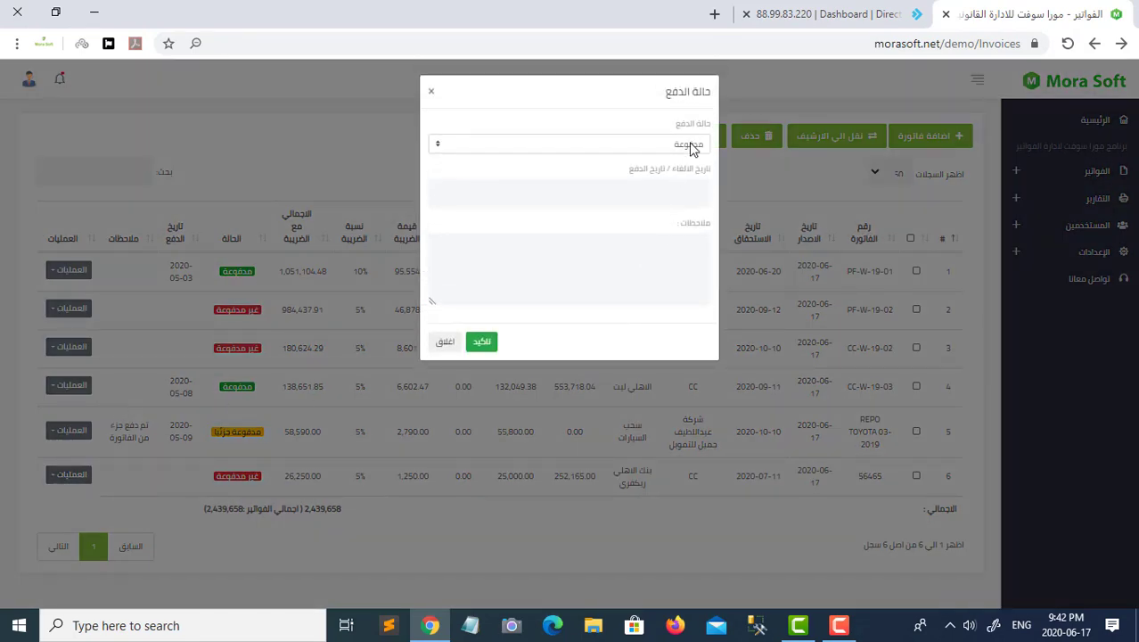
click(674, 201)
text(2020-05)
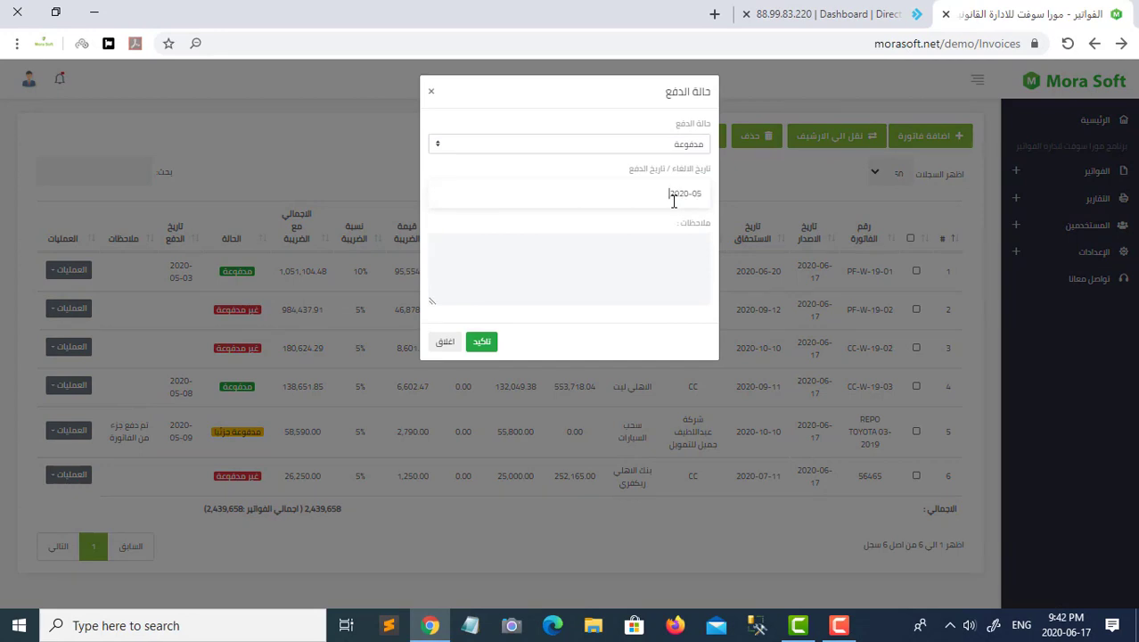
text(-13)
click(653, 257)
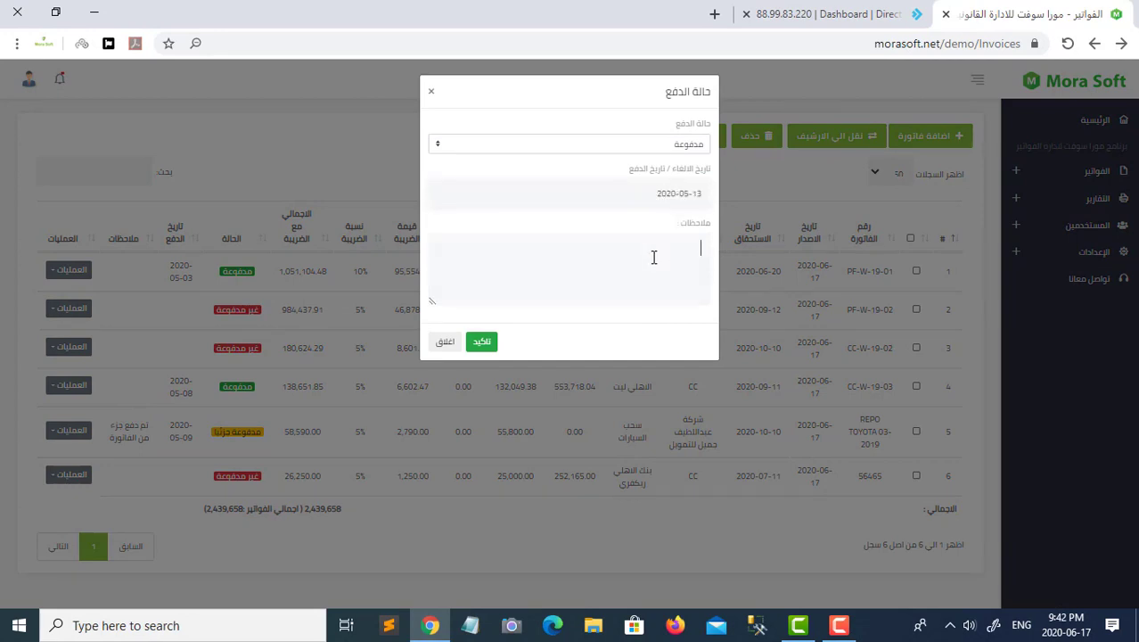
text(FGDGDGDG)
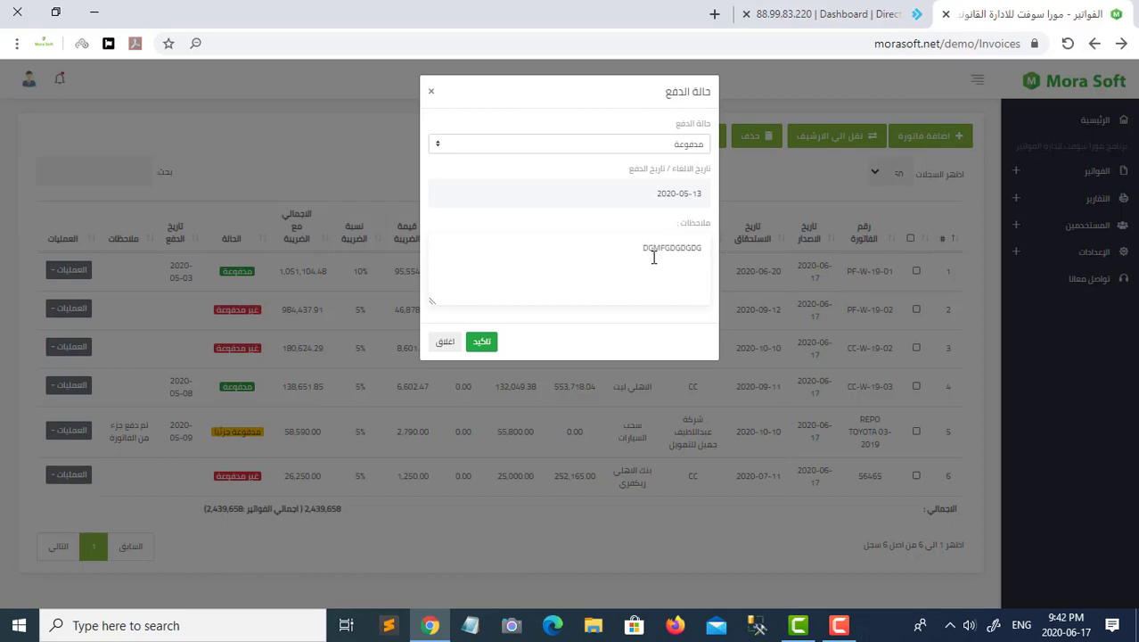
click(482, 344)
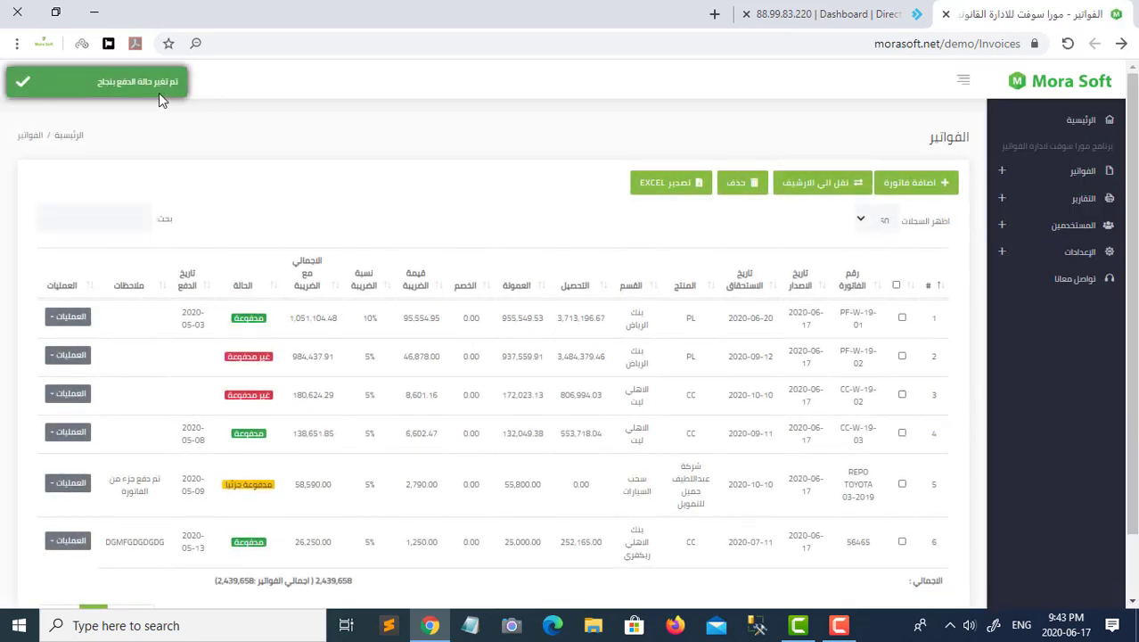
- Show invoice 56465's unpaid and paid history entries, then view the notifications
scroll(238, 472, down, 2)
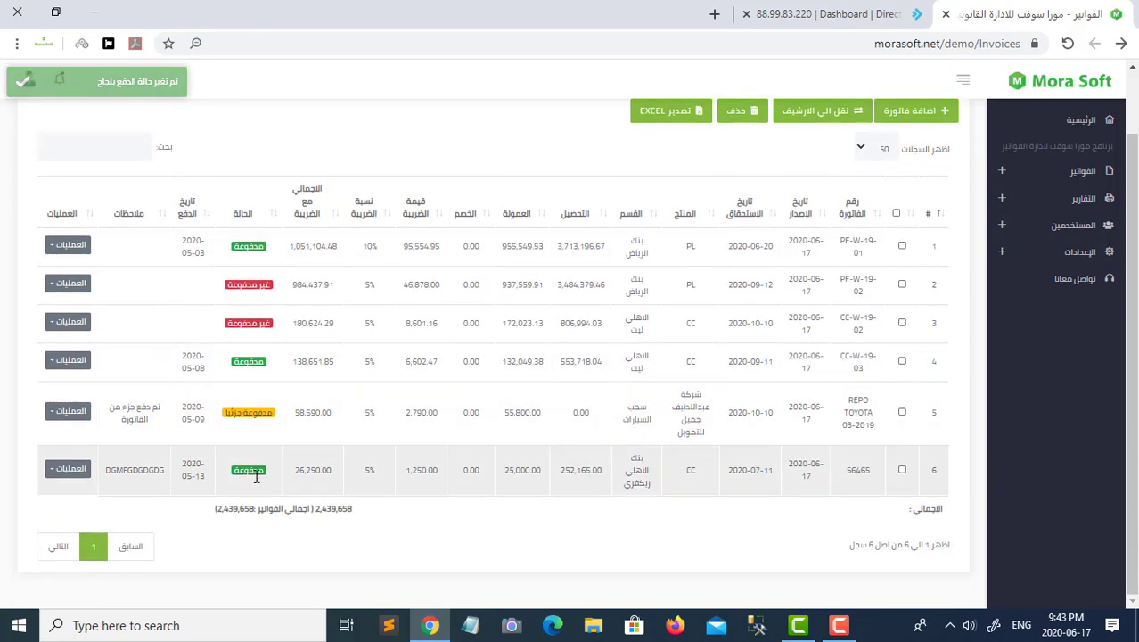
click(629, 481)
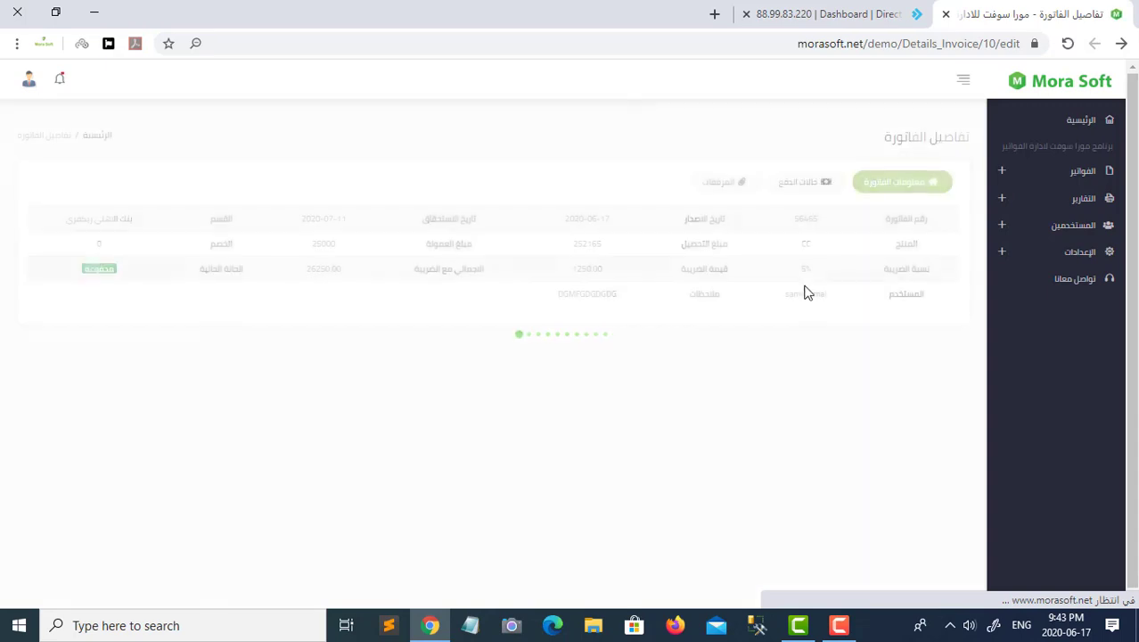
click(810, 188)
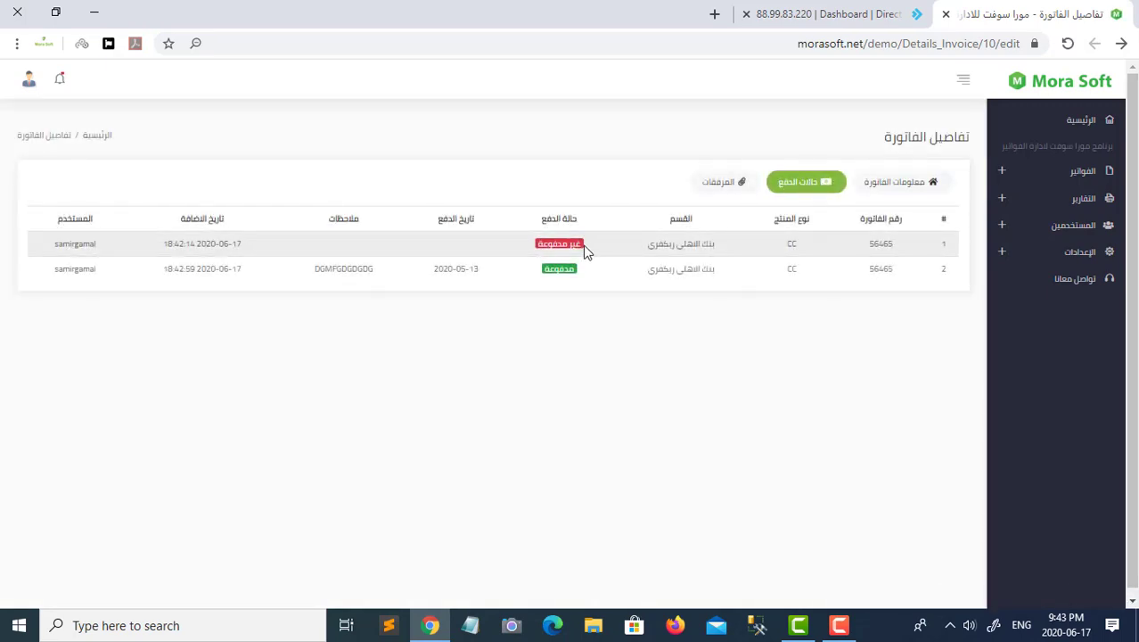
click(60, 80)
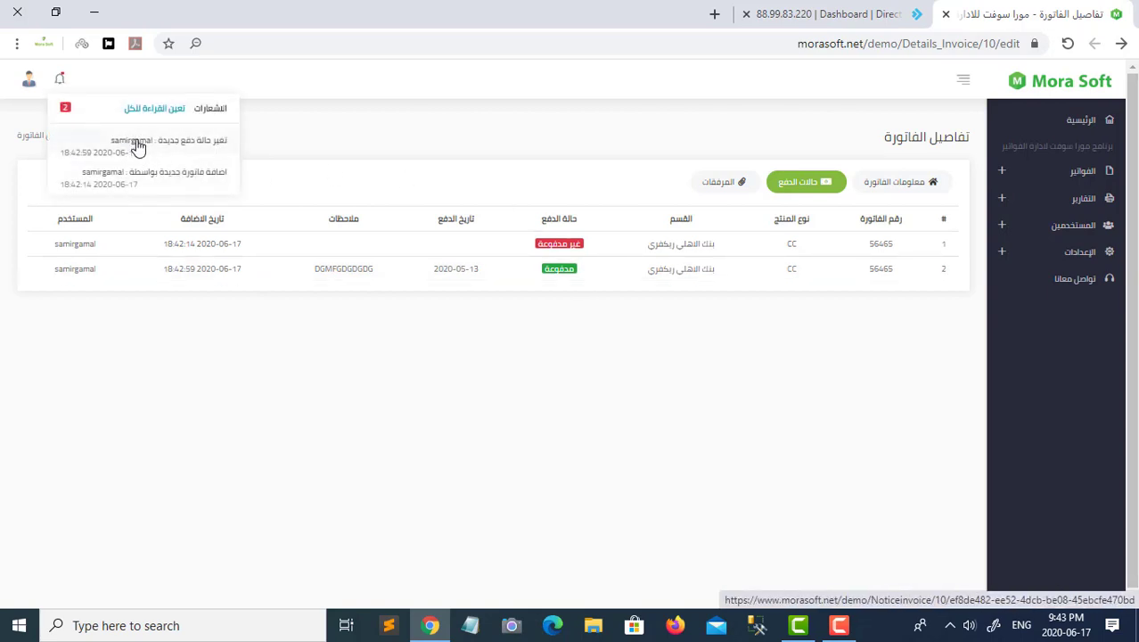
- Launch Webmail: Roundcube from DirectAdmin's Extra Features in a new tab
click(803, 13)
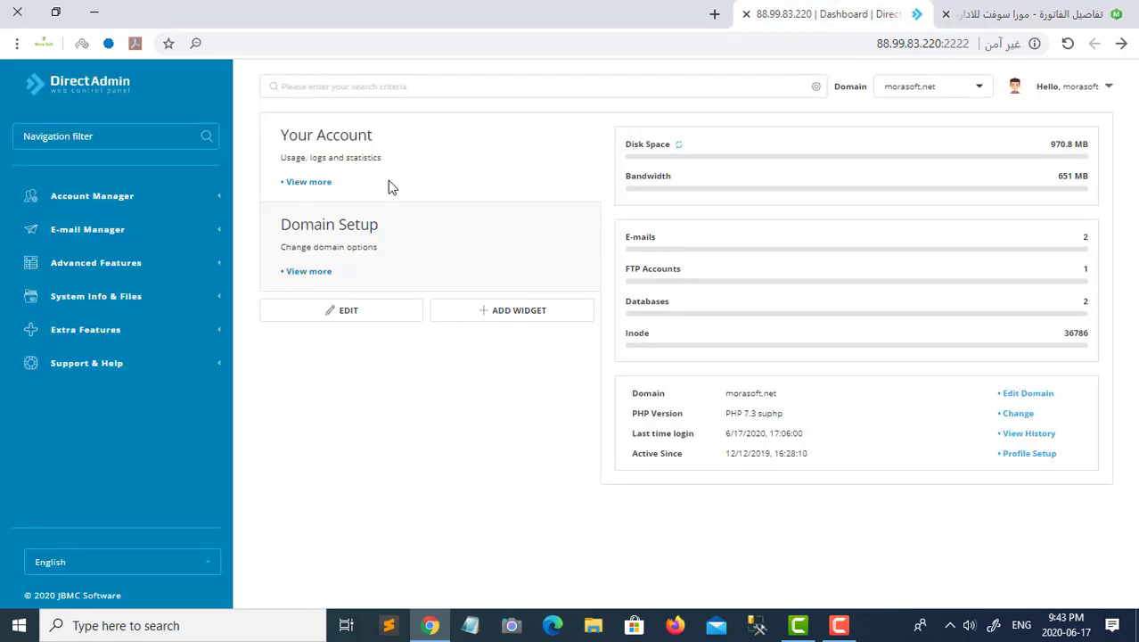
click(85, 330)
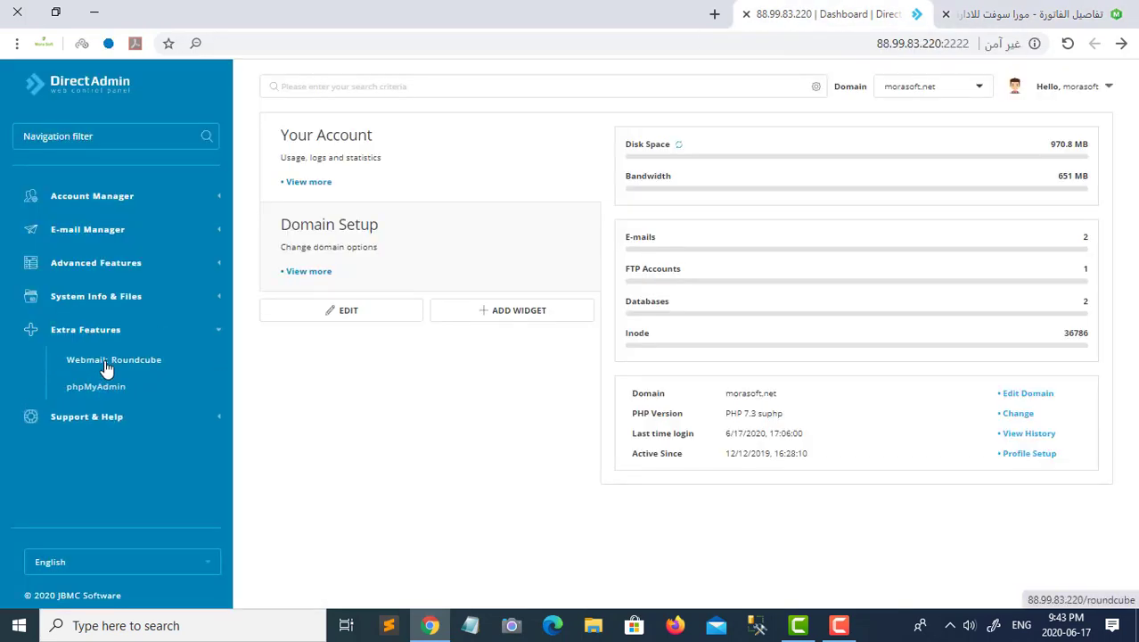
click(104, 361)
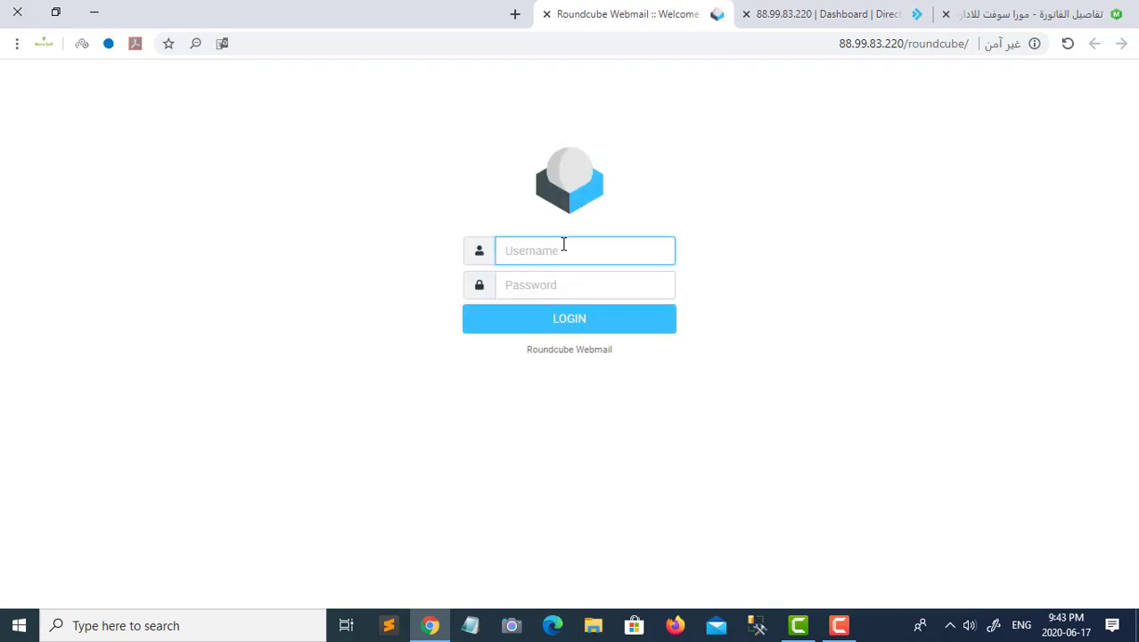
- Log in with the admin mailbox credentials and open the newest payment-status email for invoice 56465
click(580, 286)
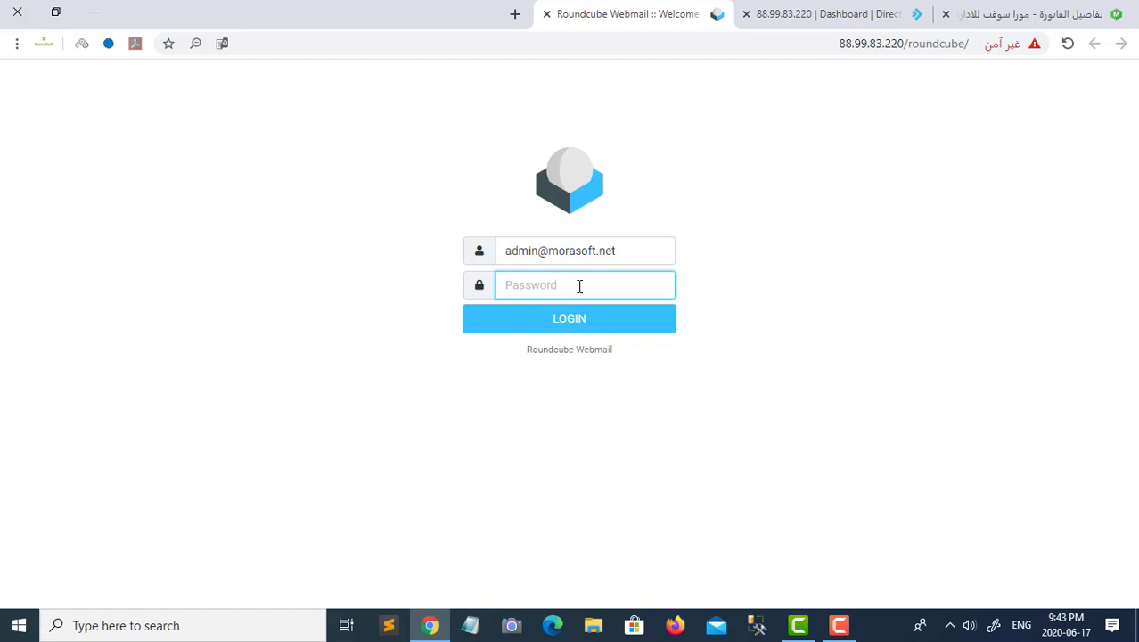
text(••)
key(Return)
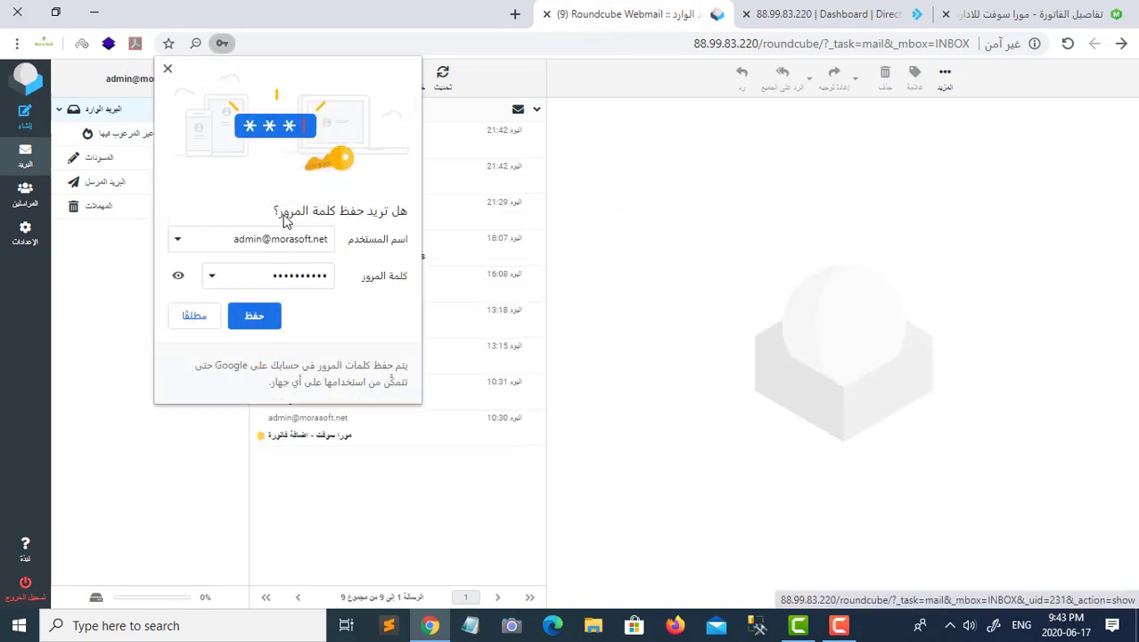
click(236, 316)
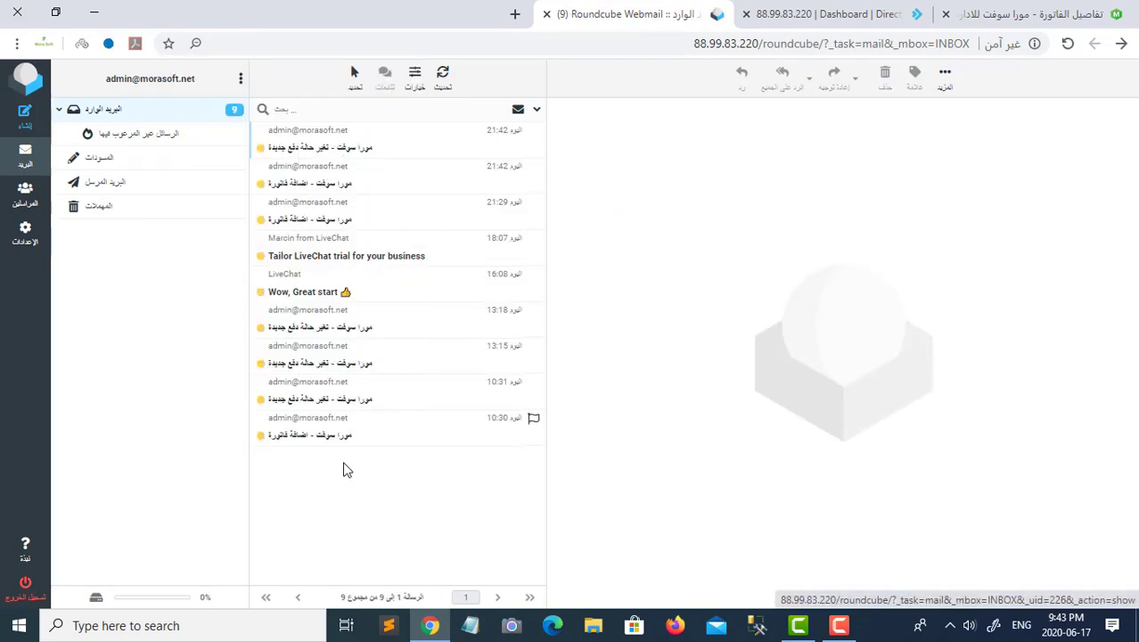
click(314, 146)
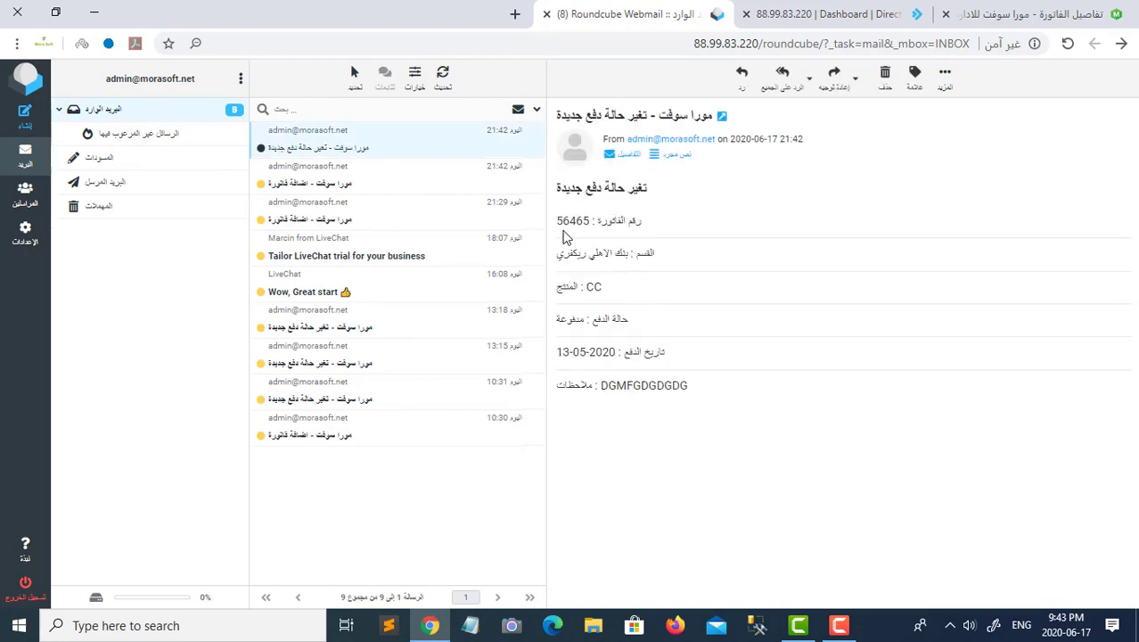
- Open invoice 56465's paid details page through the payment-status change notification
click(1034, 14)
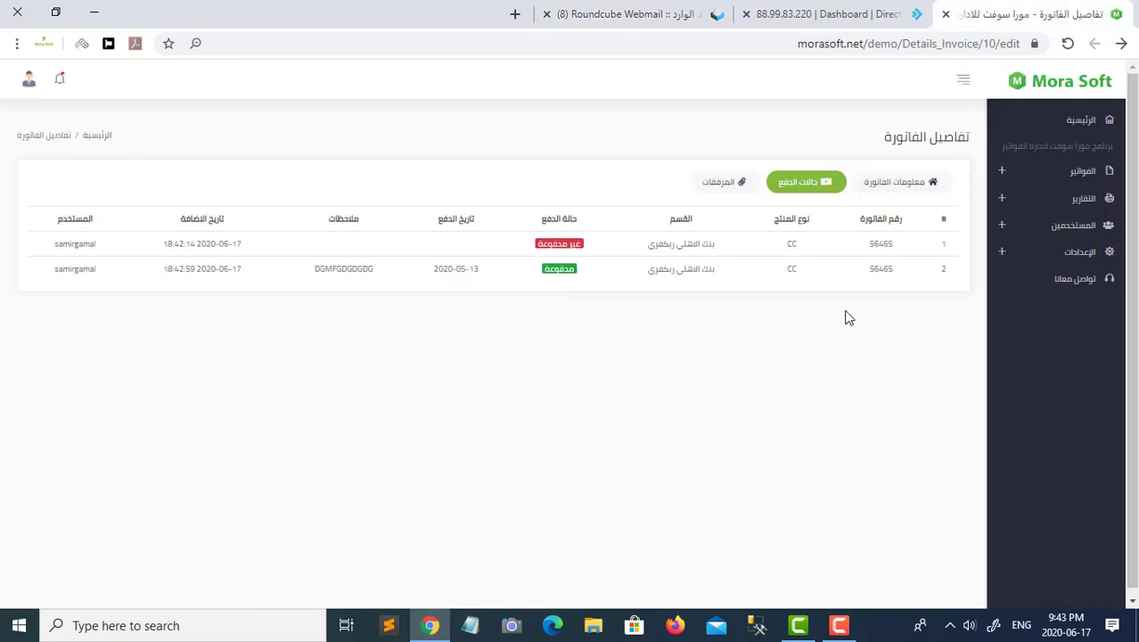
click(667, 15)
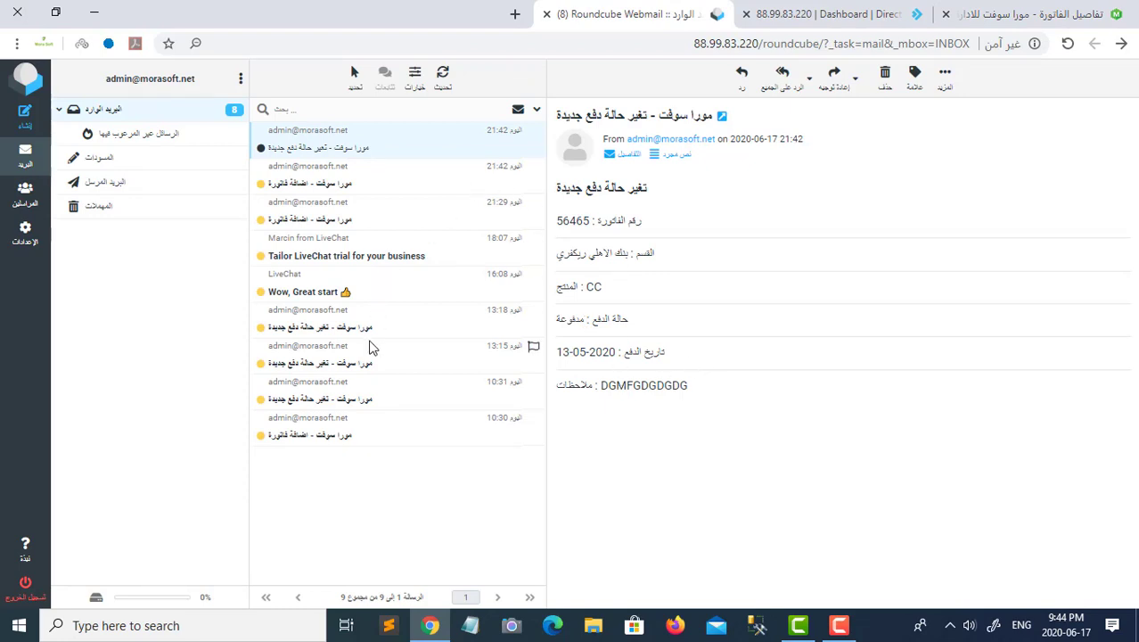
click(1060, 15)
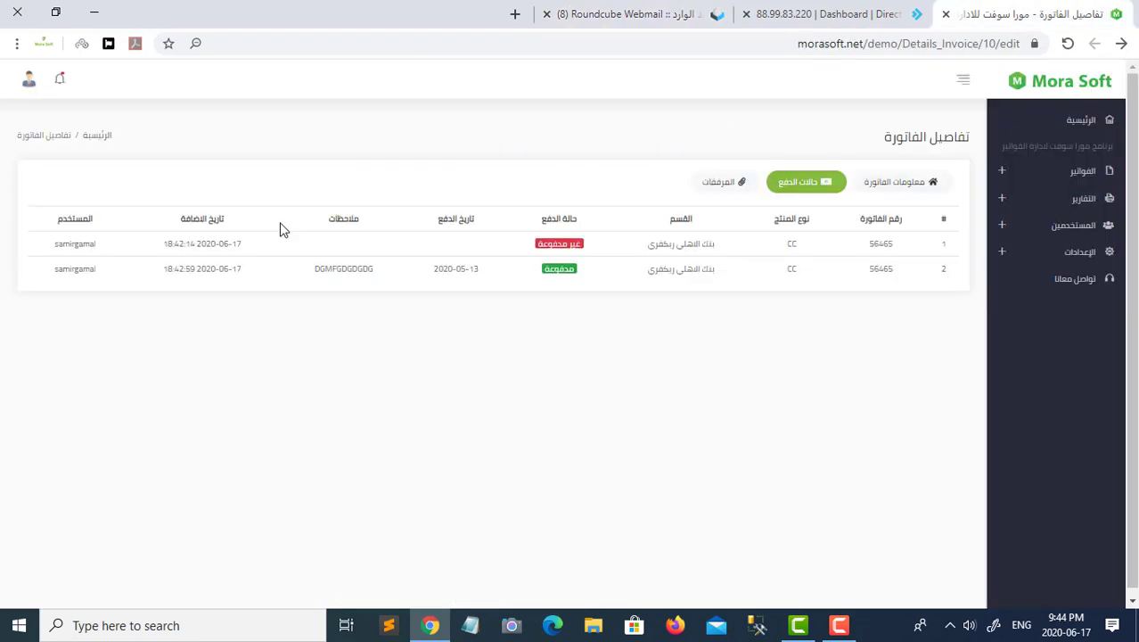
click(60, 79)
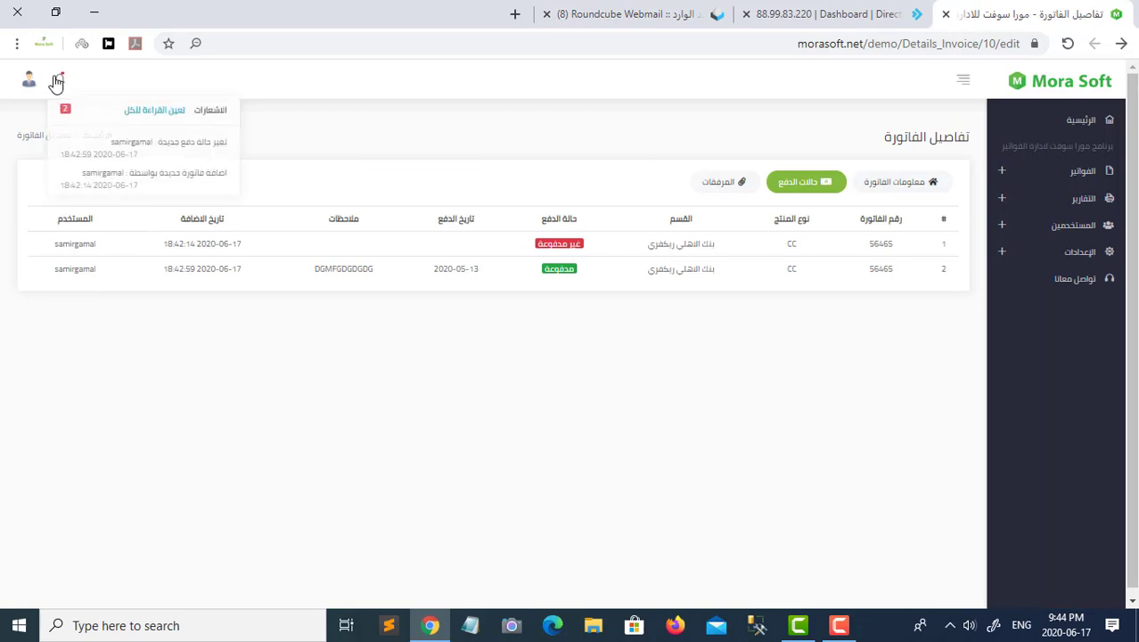
click(164, 155)
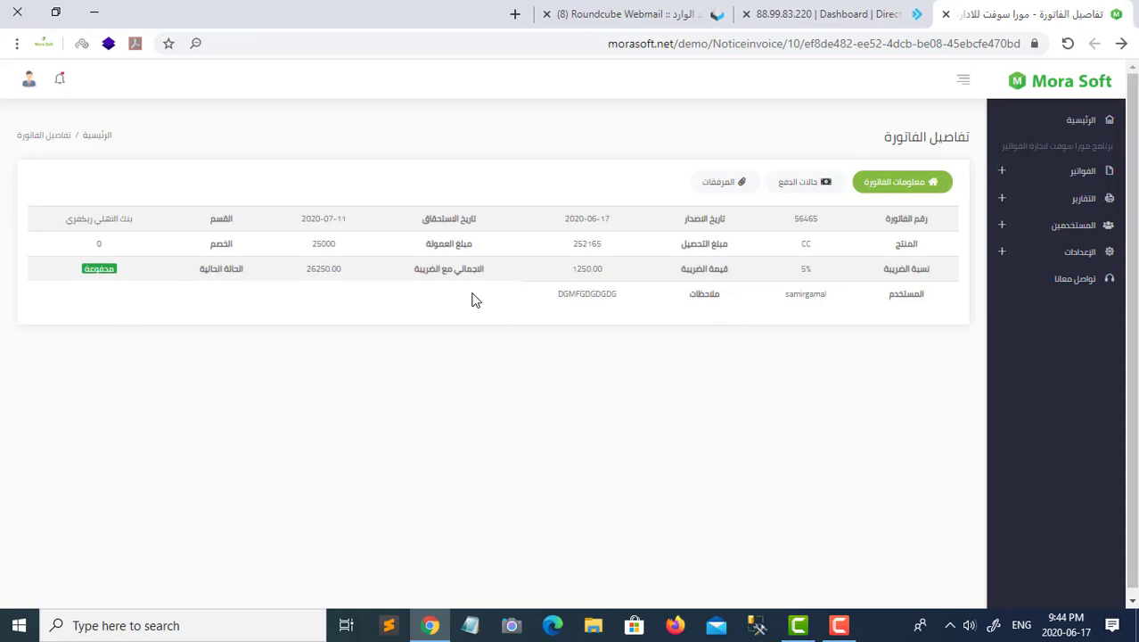
click(1074, 259)
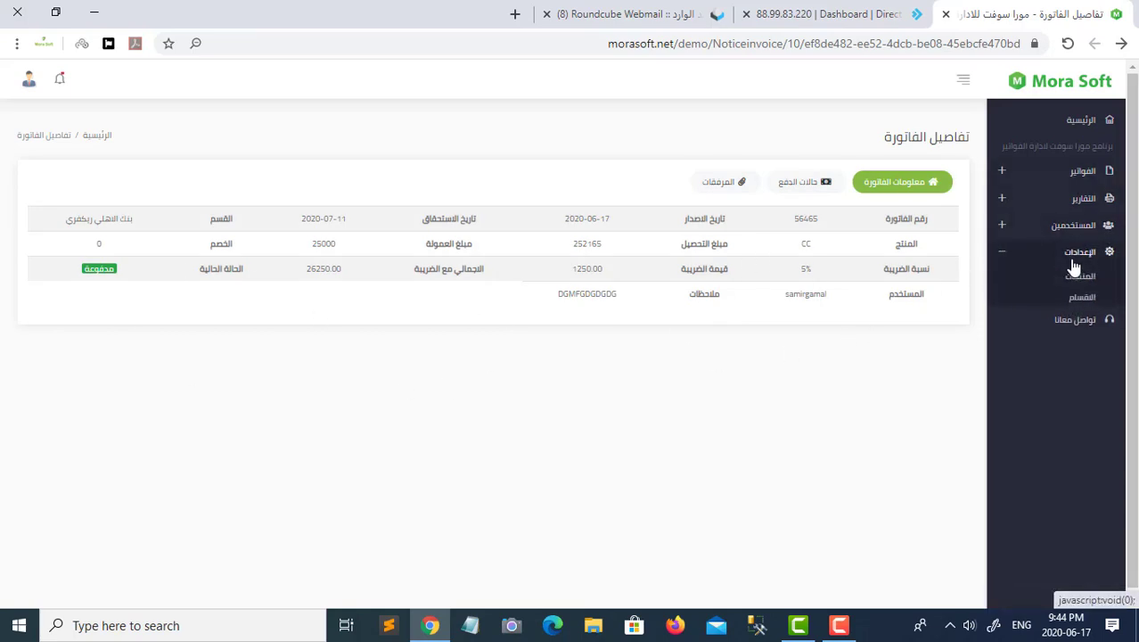
- Submit the contact-us form with a phone number, subject and message
click(1079, 328)
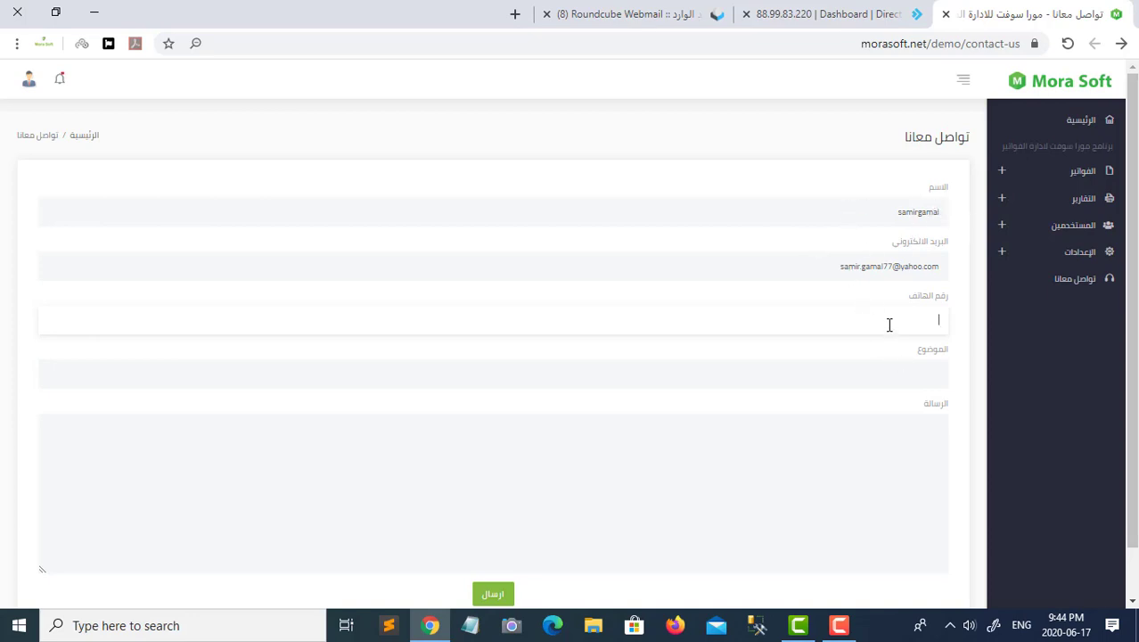
text(464)
click(893, 374)
text(mdfkl)
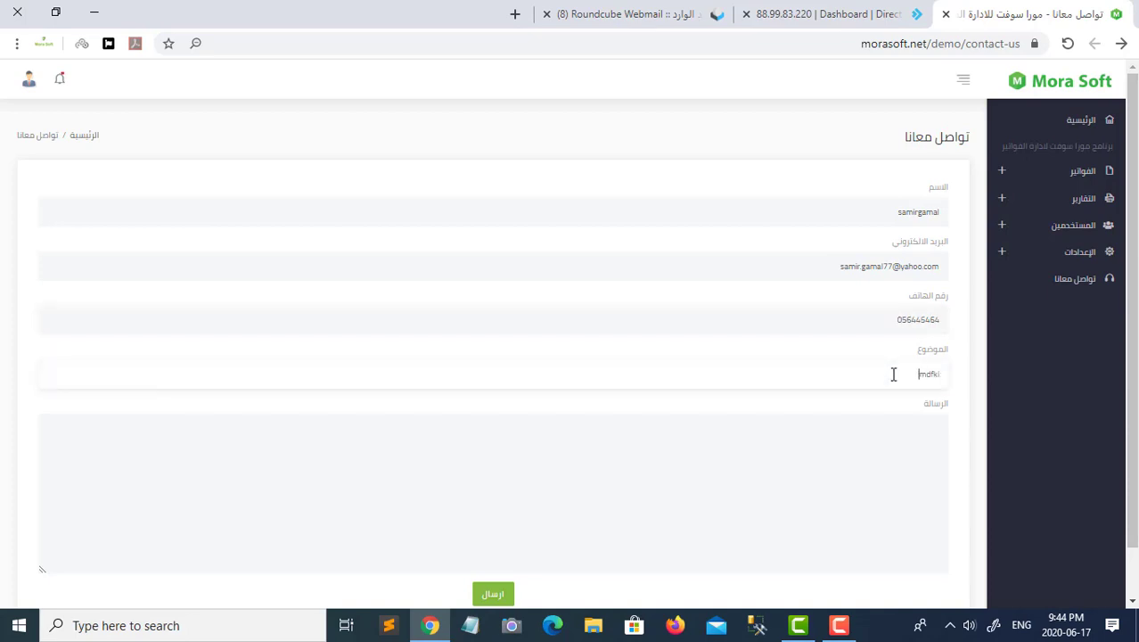
text(dfgdfgdfngio)
click(889, 428)
text(fg)
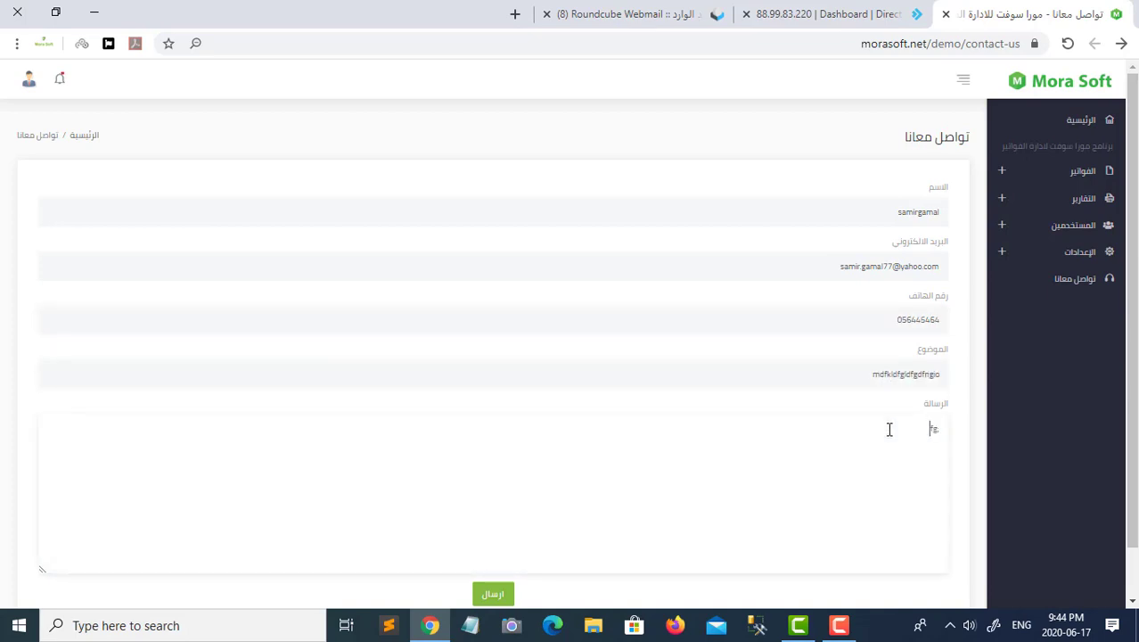
text(pdfgkzdgoifdgndfklghdfkgndfgfjdfgndfoigdo;)
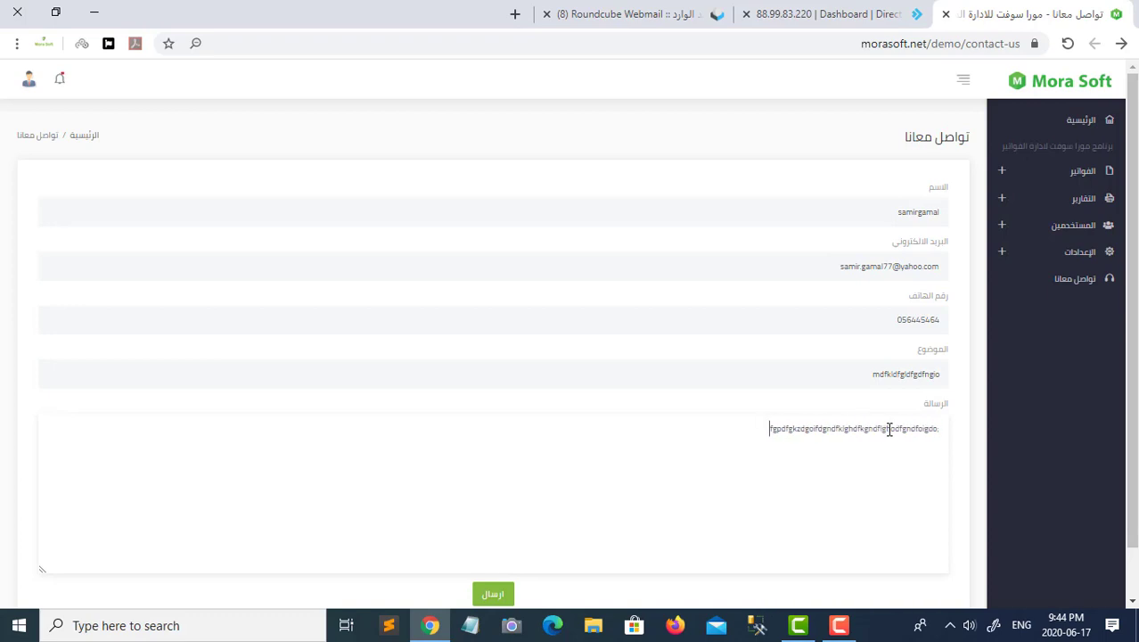
click(500, 599)
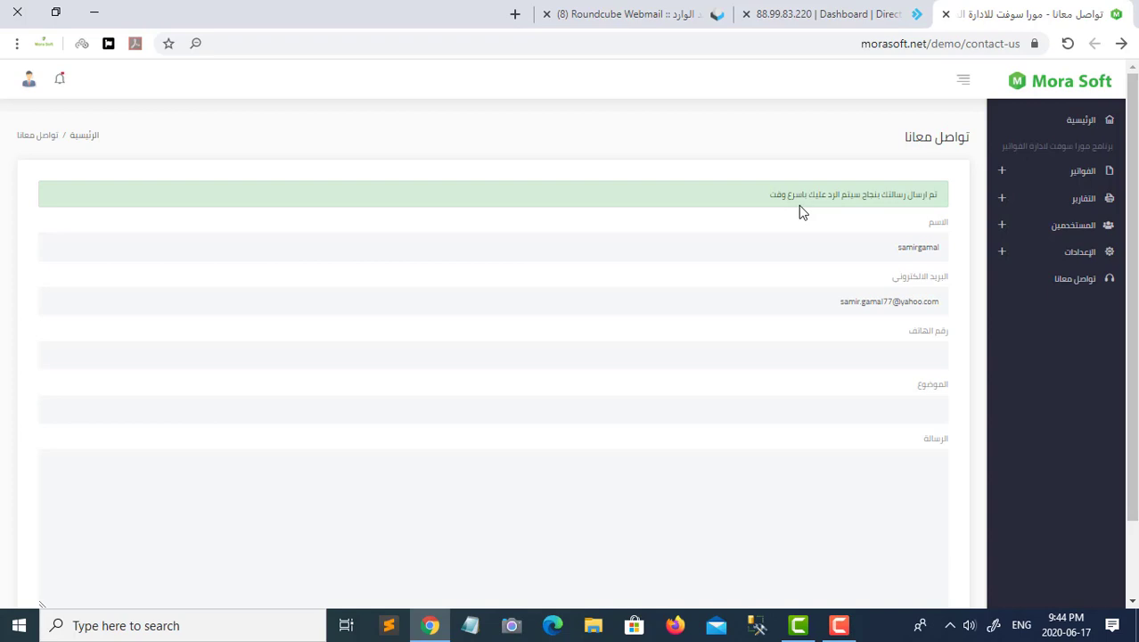
key(ctrl+Tab)
key(ctrl+Tab)
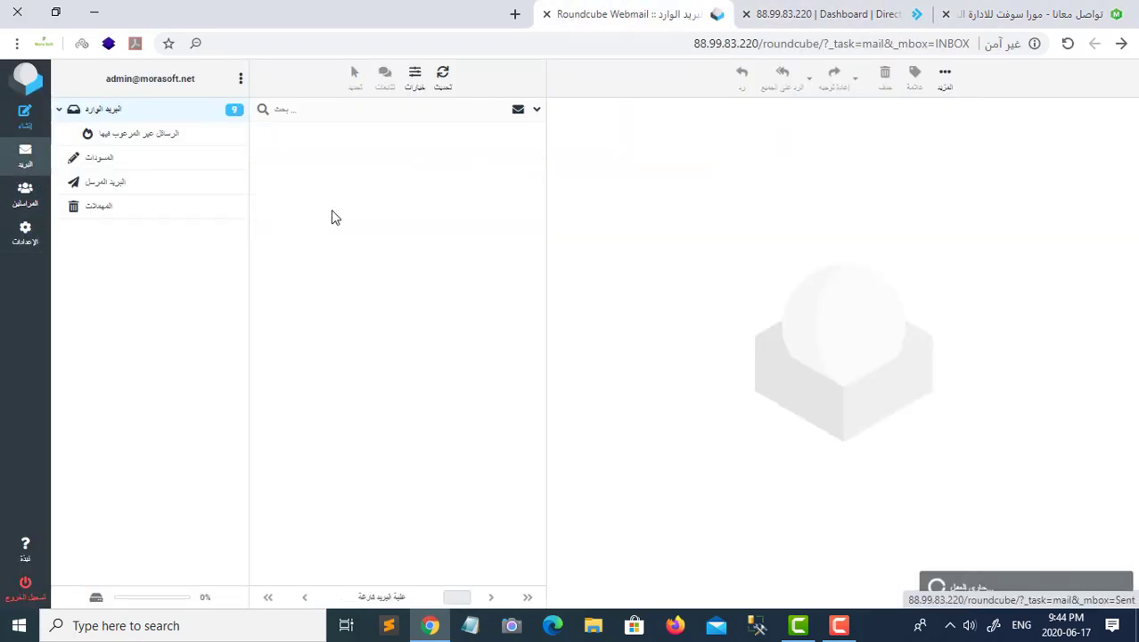
- Open the new رسالة تواصل جديدة message and reply to its sender
click(304, 156)
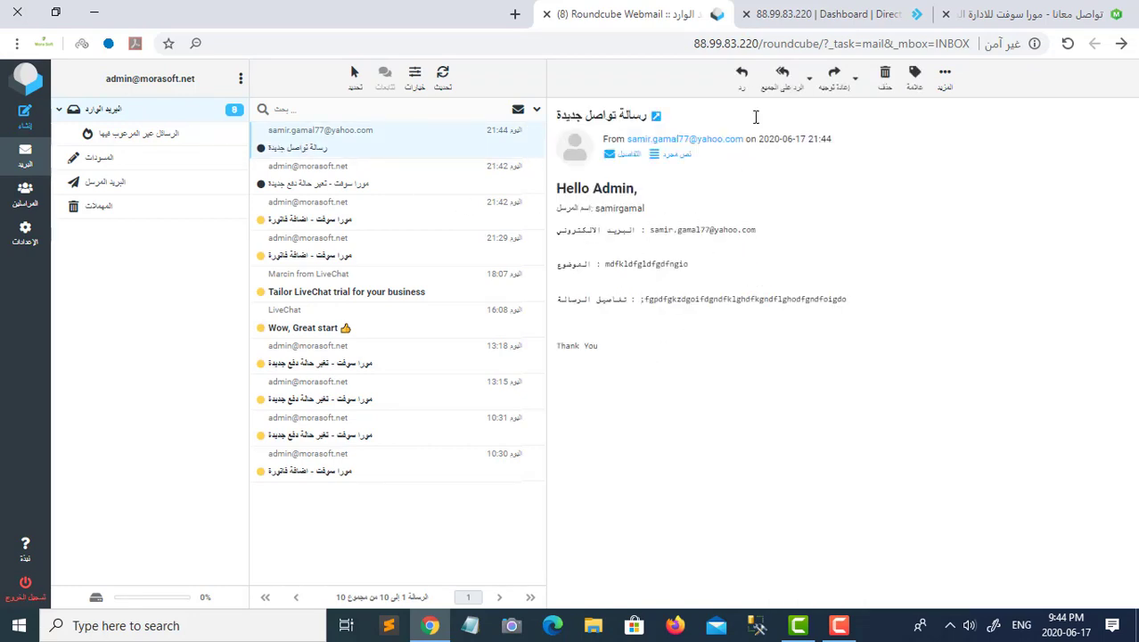
click(743, 73)
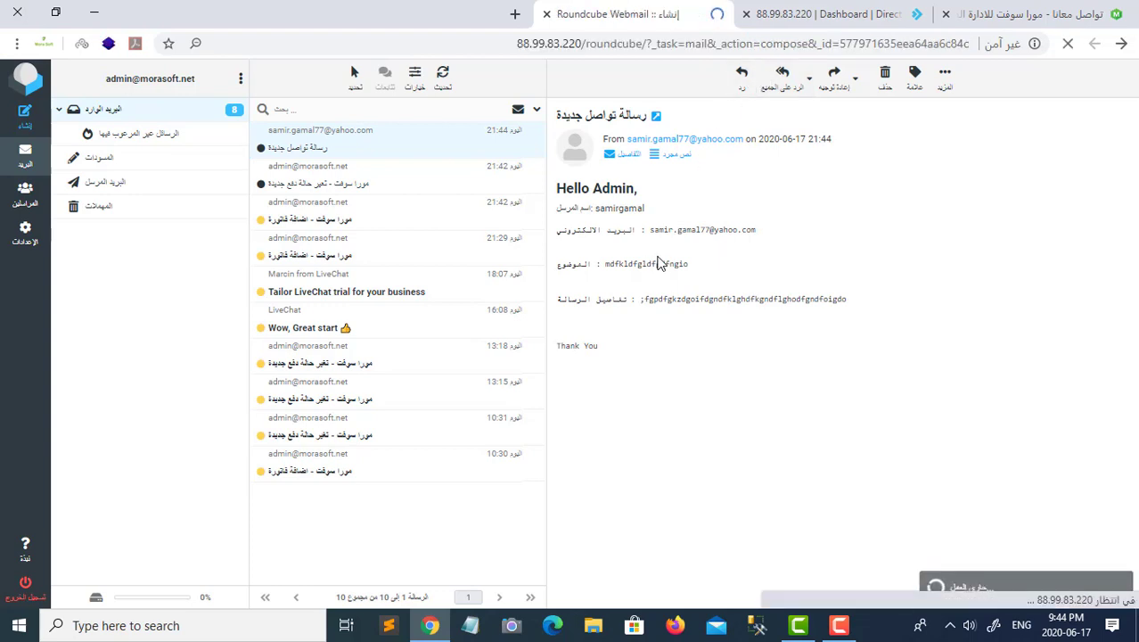